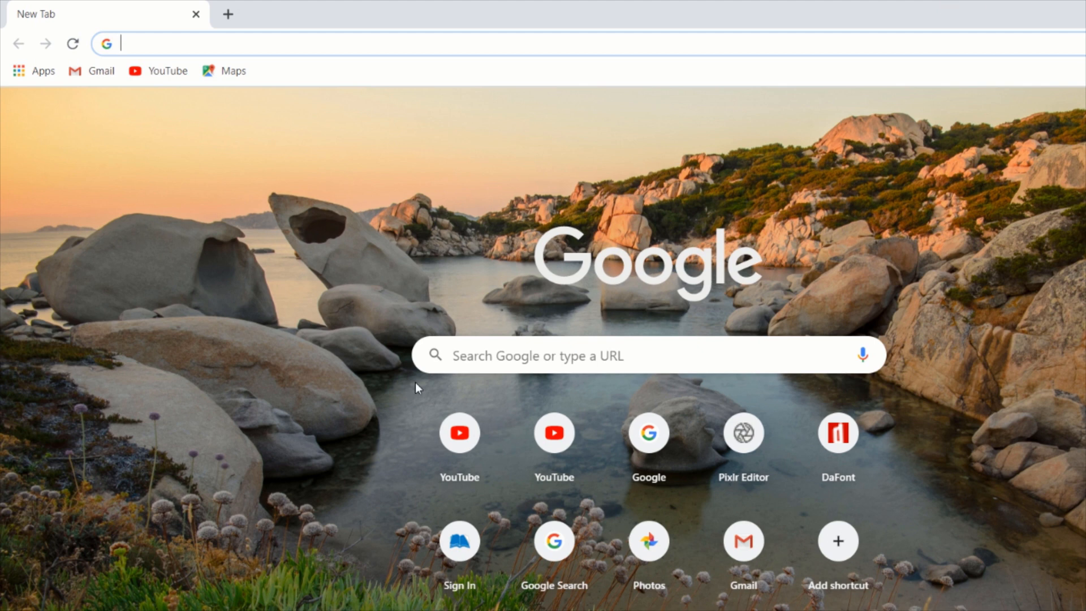
Step: Open Dafont.com and browse the fonts in the Retro category under Fancy
{"action": "type", "text": "Dafont.com"}
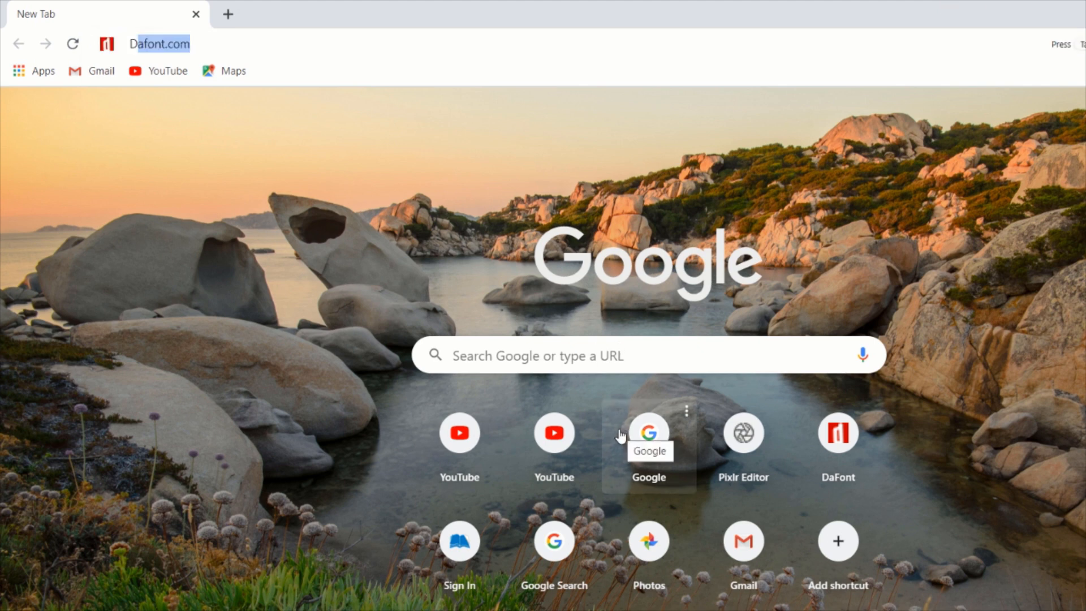
{"action": "key", "text": "Return"}
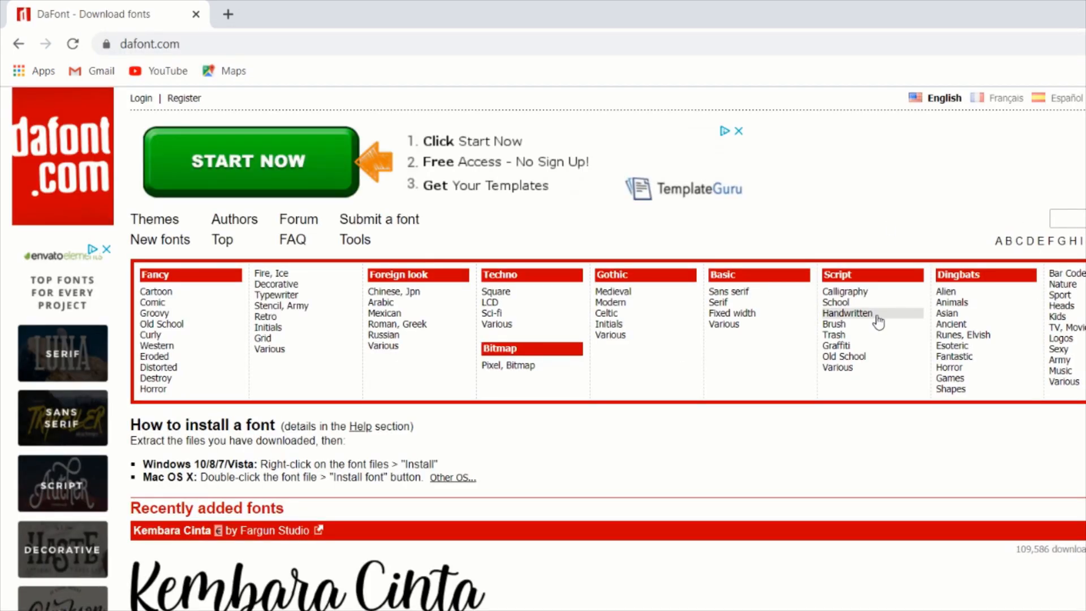
{"action": "left_click", "coordinate": [281, 317]}
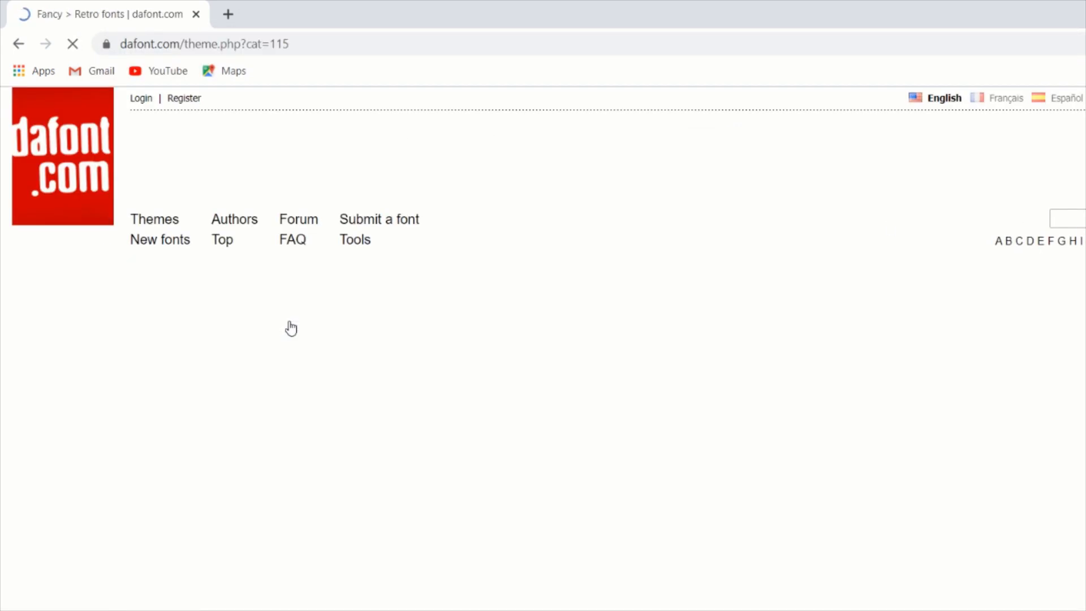
{"action": "scroll", "coordinate": [317, 452], "scroll_direction": "down", "scroll_amount": 4}
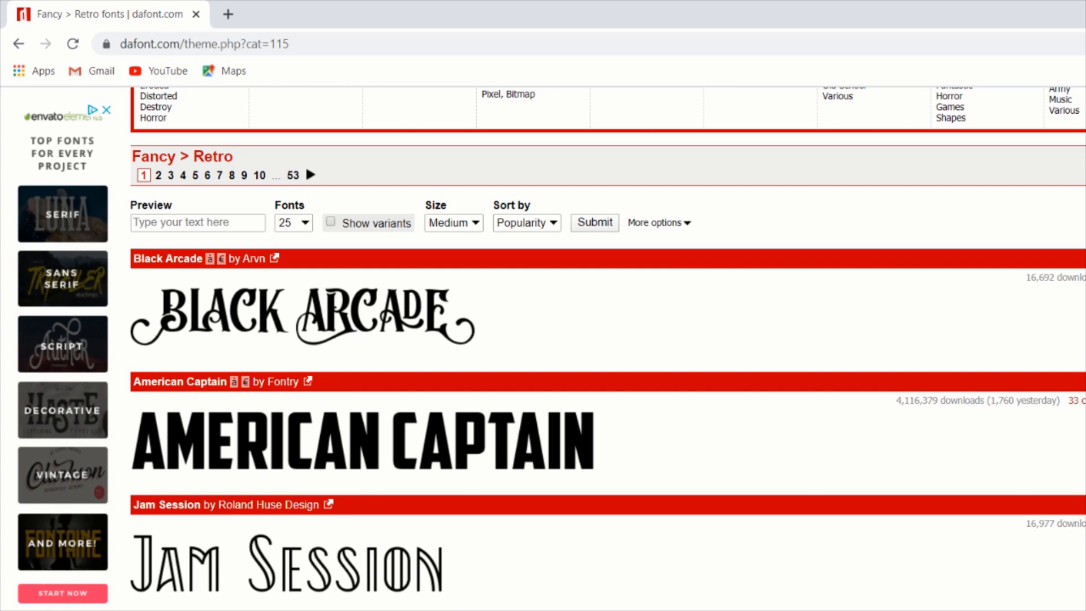
Step: Switch to the desktop, preview the Starjedi font file in the starjedi folder, and close both windows
{"action": "left_click", "coordinate": [1018, 7]}
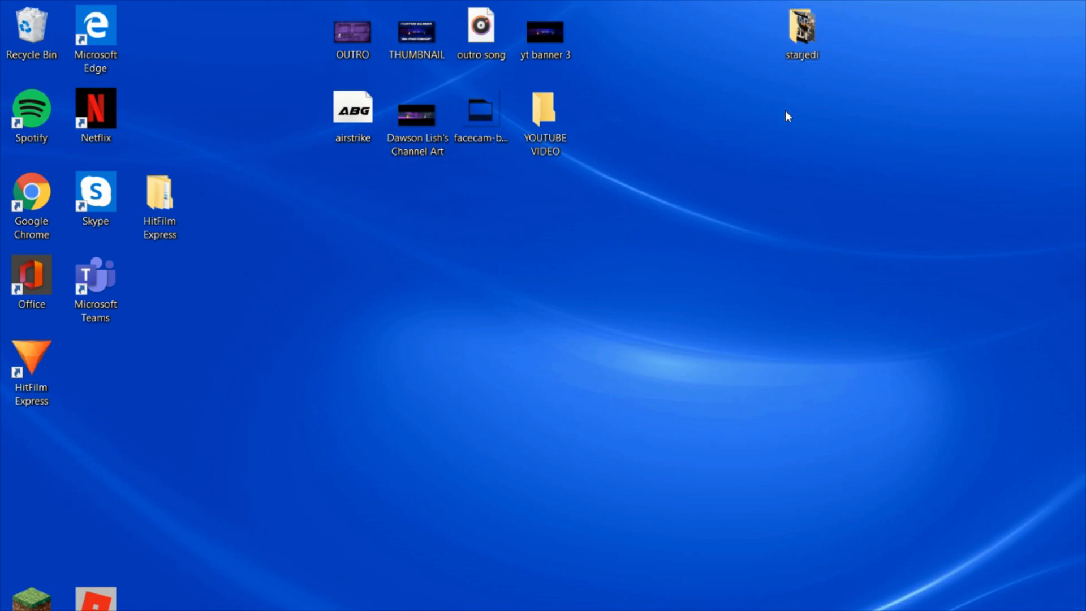
{"action": "double_click", "coordinate": [795, 52]}
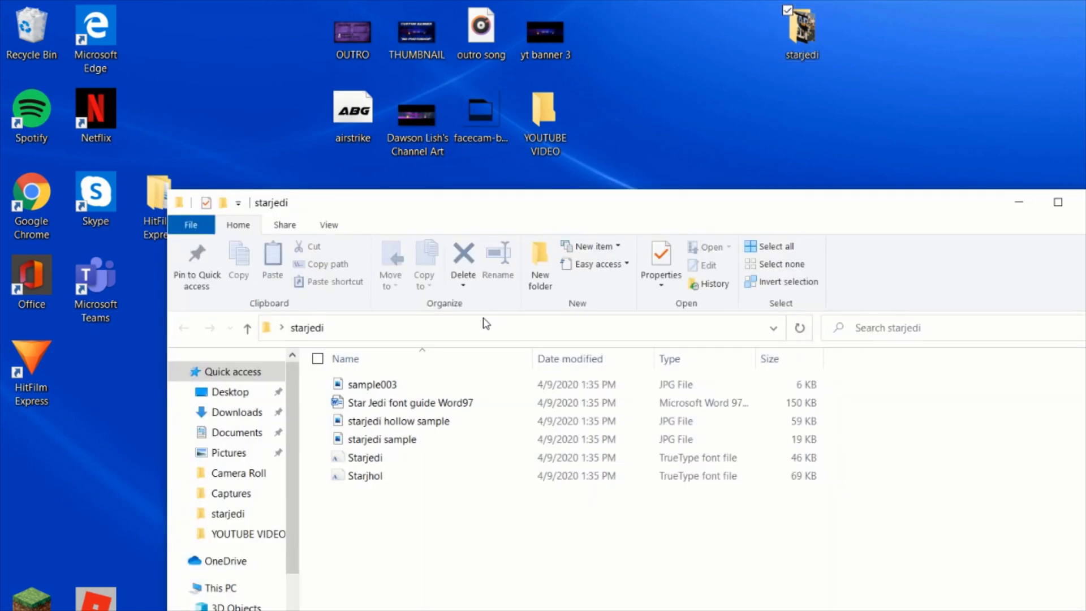
{"action": "double_click", "coordinate": [640, 455]}
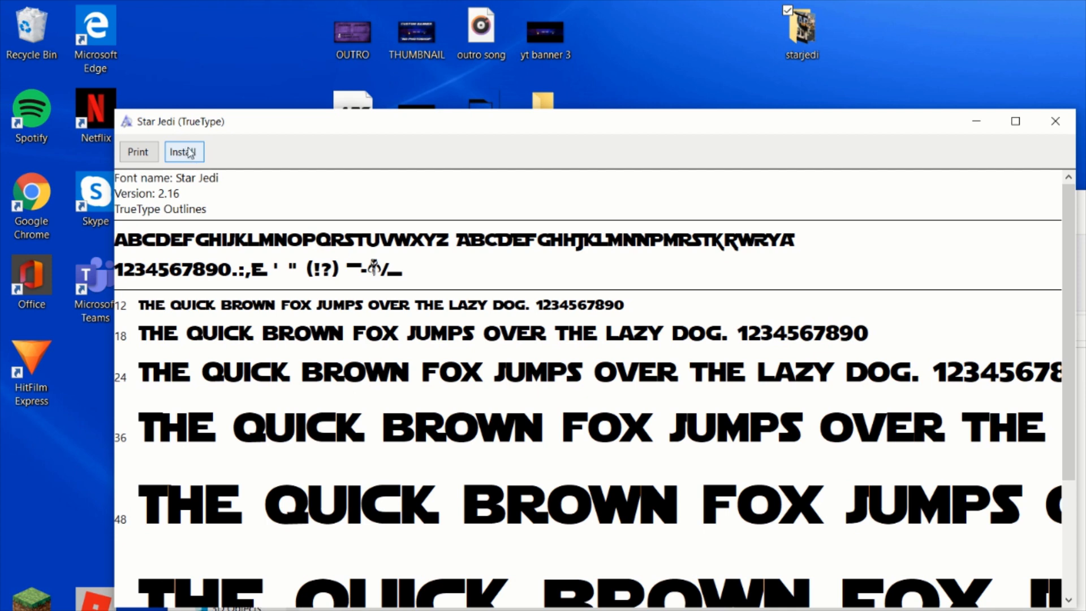
{"action": "left_click", "coordinate": [1055, 121]}
{"action": "left_click", "coordinate": [1085, 202]}
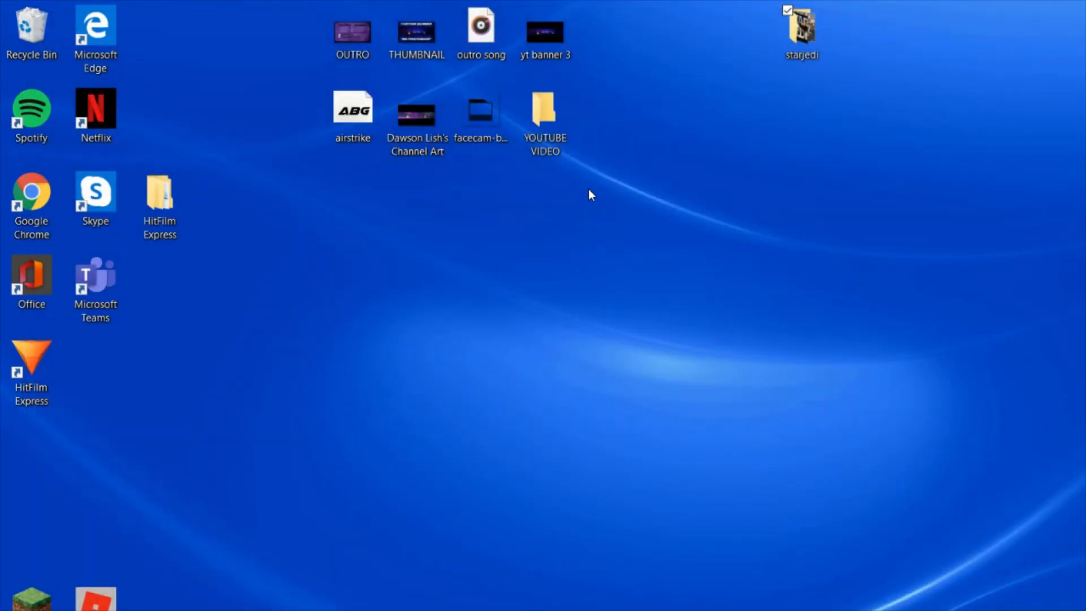
Step: Launch Google Chrome, open the Pixlr Editor website and allow it to run Flash
{"action": "double_click", "coordinate": [24, 221]}
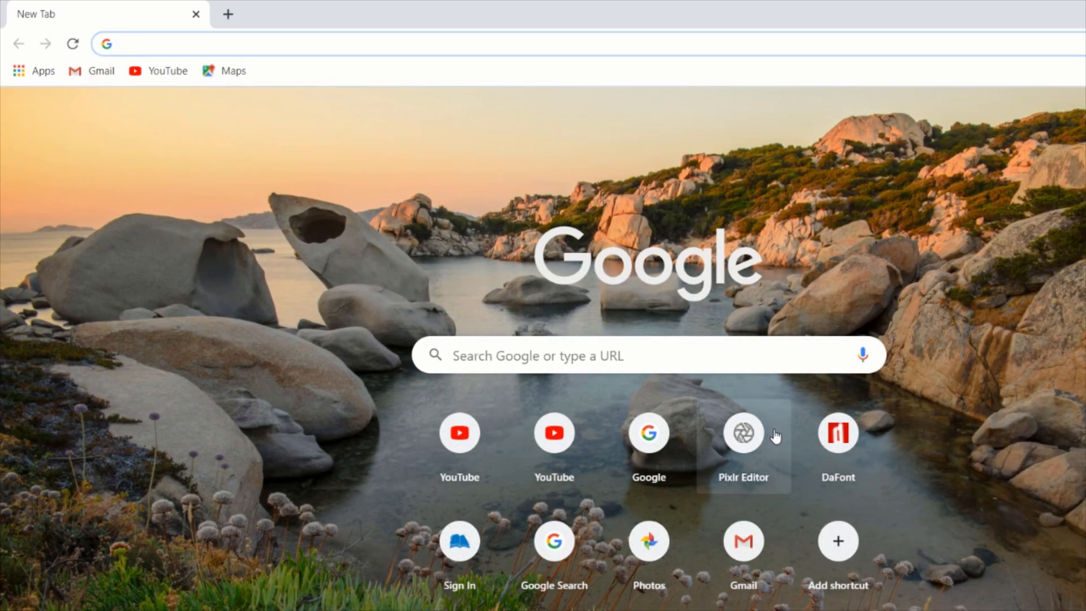
{"action": "left_click", "coordinate": [770, 436]}
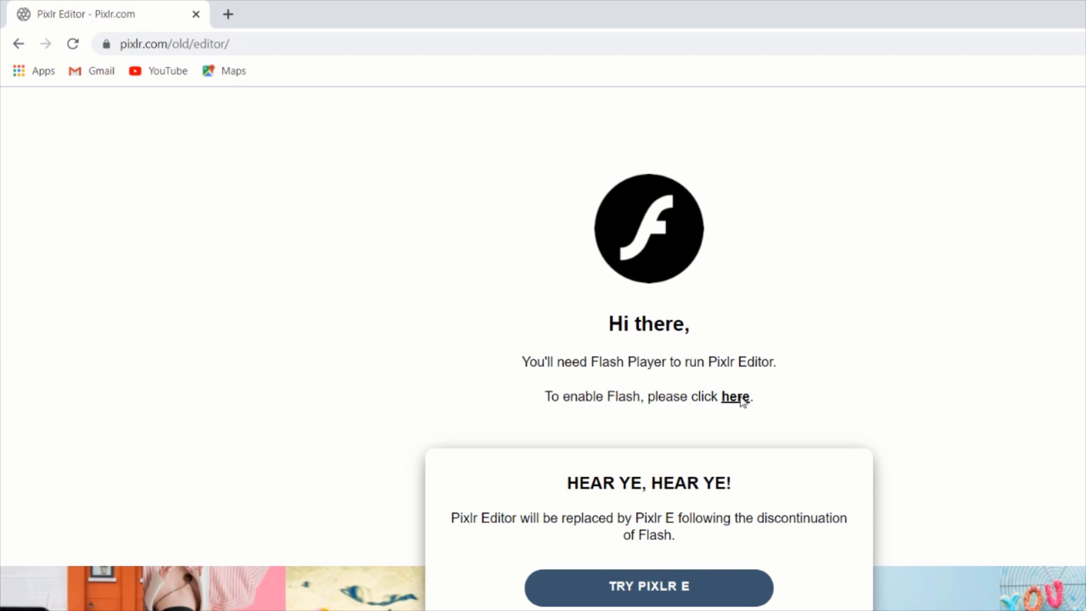
{"action": "left_click", "coordinate": [739, 399]}
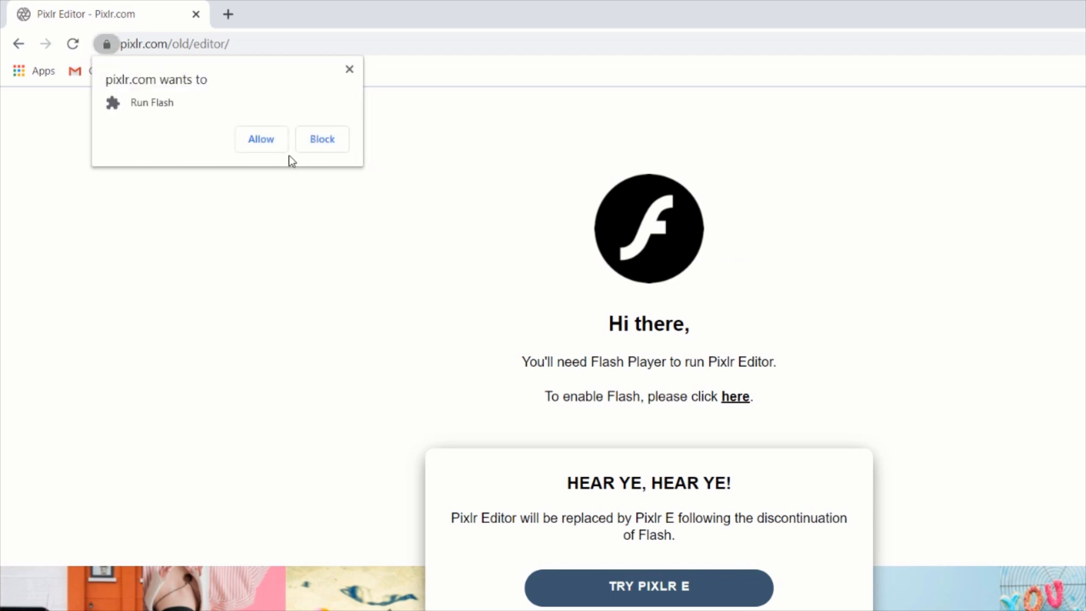
{"action": "left_click", "coordinate": [263, 146]}
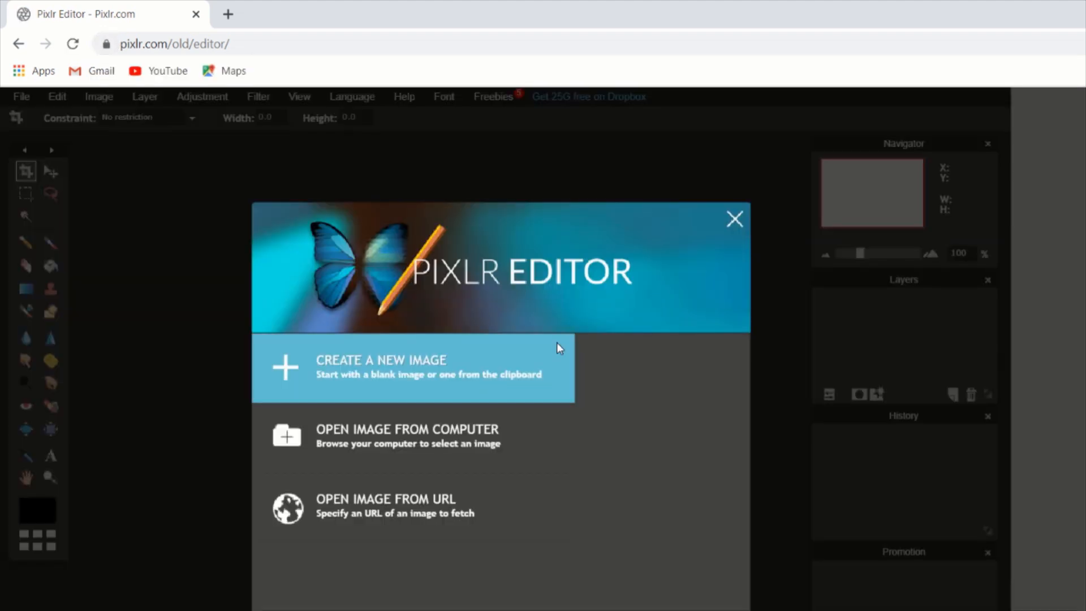
Step: Create a new transparent 800 x 800 image named "profile pic" and maximize its window
{"action": "left_click", "coordinate": [481, 374]}
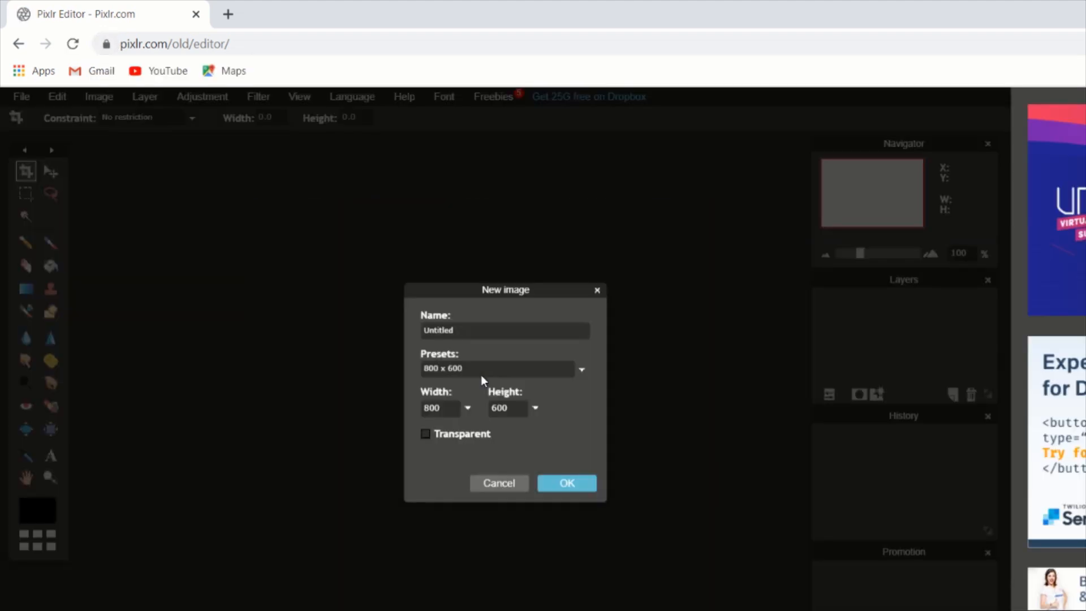
{"action": "left_click", "coordinate": [518, 408]}
{"action": "type", "text": "800"}
{"action": "double_click", "coordinate": [460, 319]}
{"action": "type", "text": "profile pic"}
{"action": "left_click", "coordinate": [566, 483]}
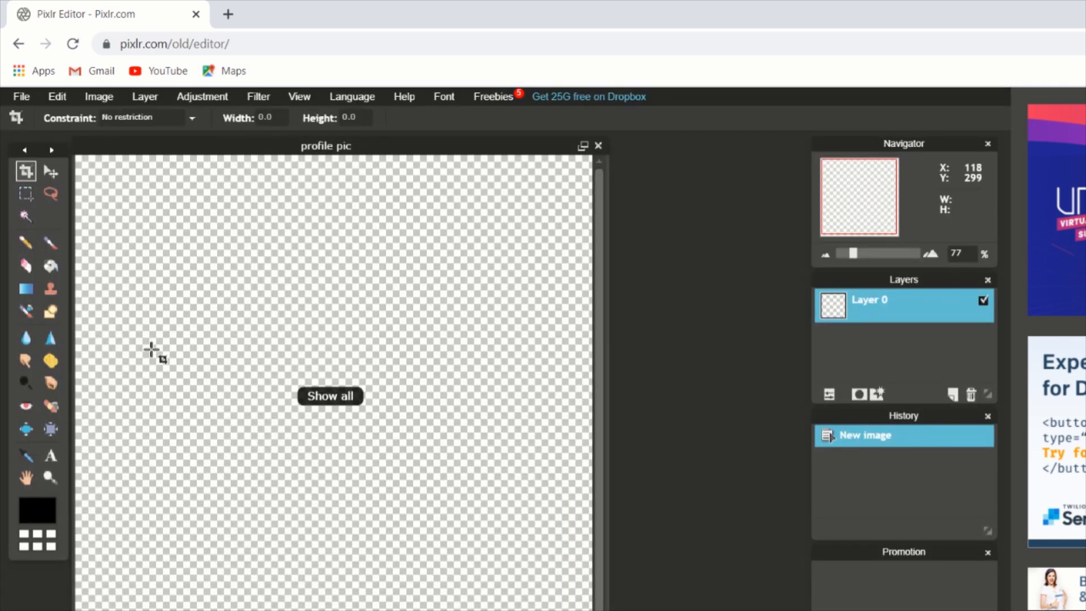
{"action": "left_click", "coordinate": [583, 146]}
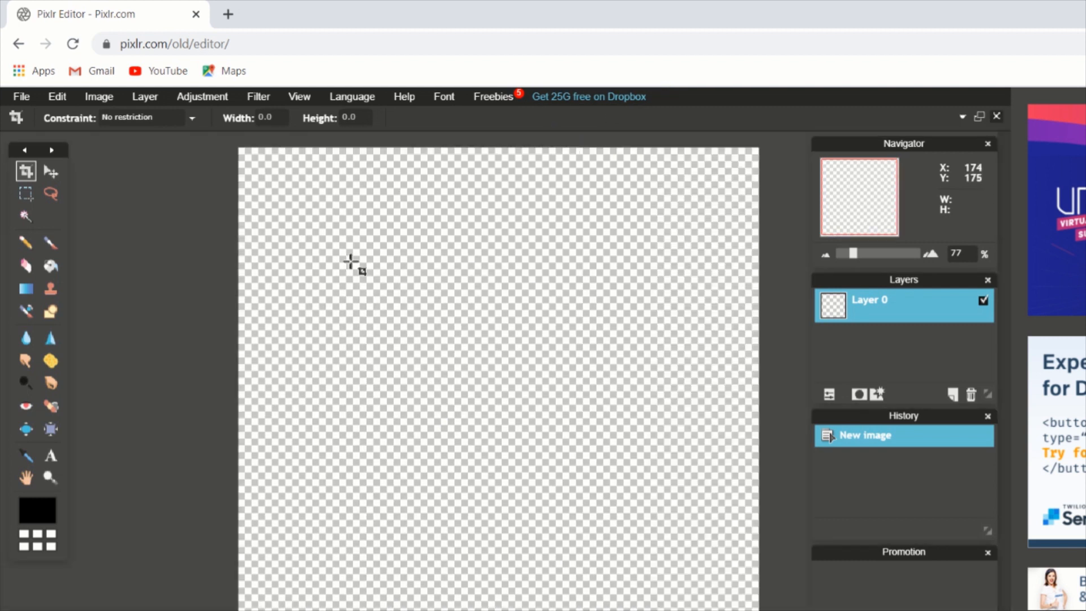
Step: Add the text "J" near the middle of the canvas in the Star Jedi font
{"action": "left_click", "coordinate": [52, 460]}
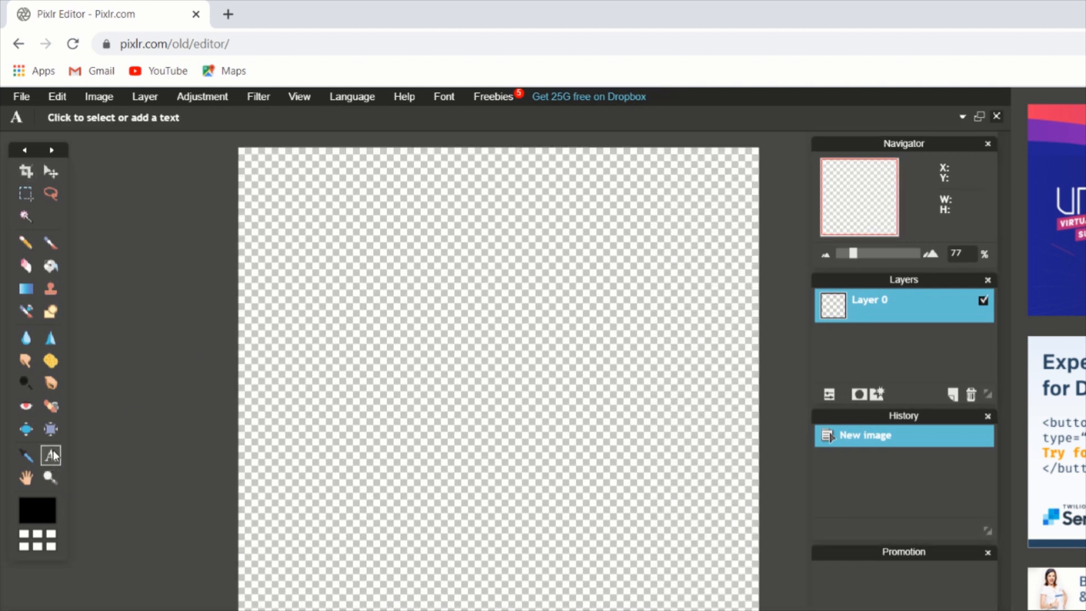
{"action": "left_click", "coordinate": [513, 396]}
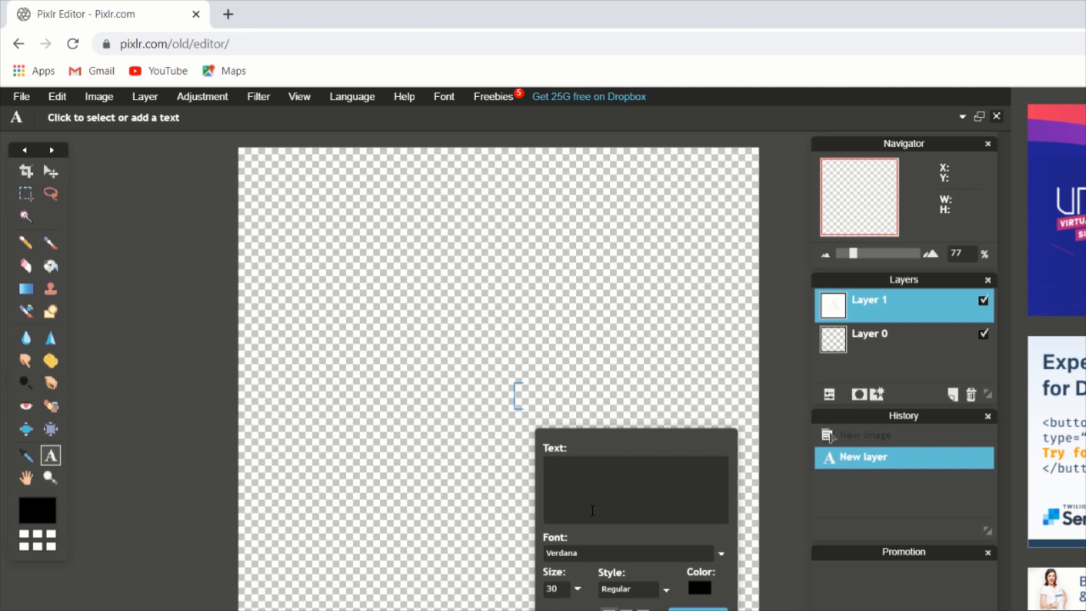
{"action": "type", "text": "J"}
{"action": "left_click", "coordinate": [624, 555]}
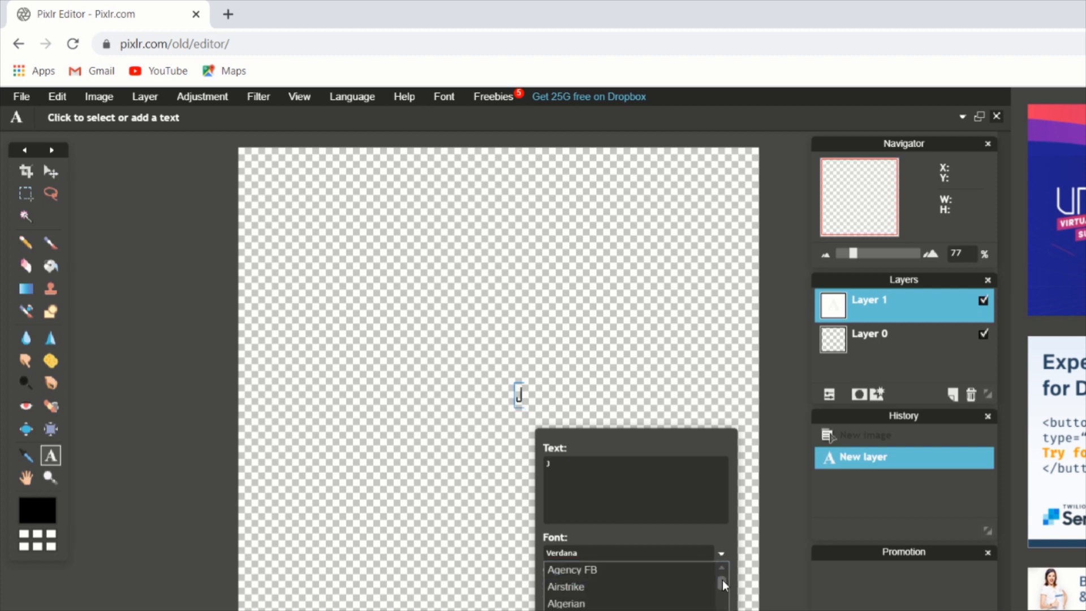
{"action": "left_click_drag", "start_coordinate": [721, 579], "coordinate": [721, 610]}
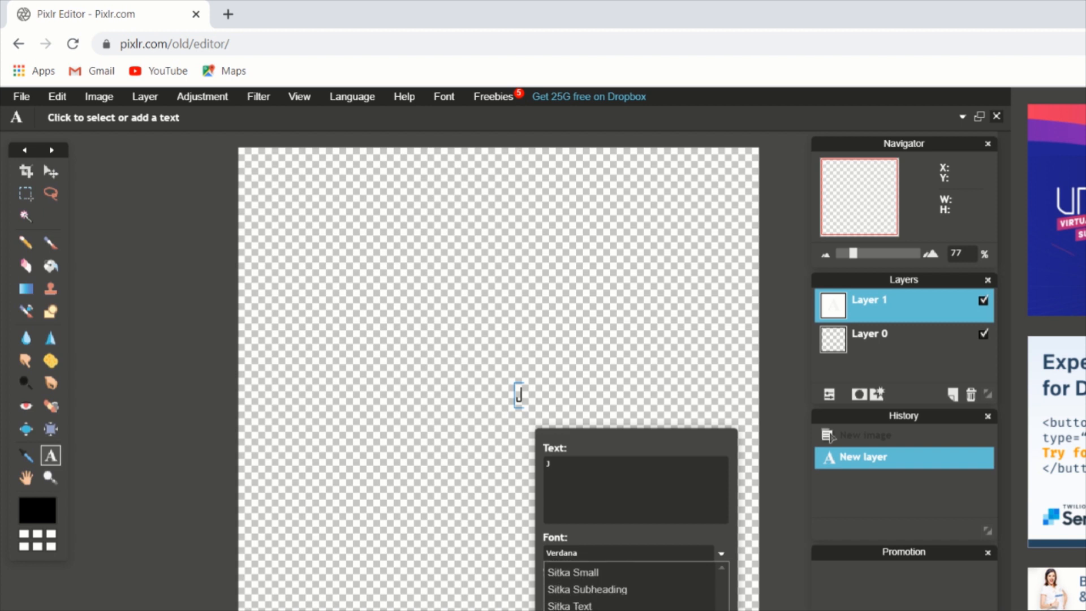
{"action": "left_click", "coordinate": [571, 610]}
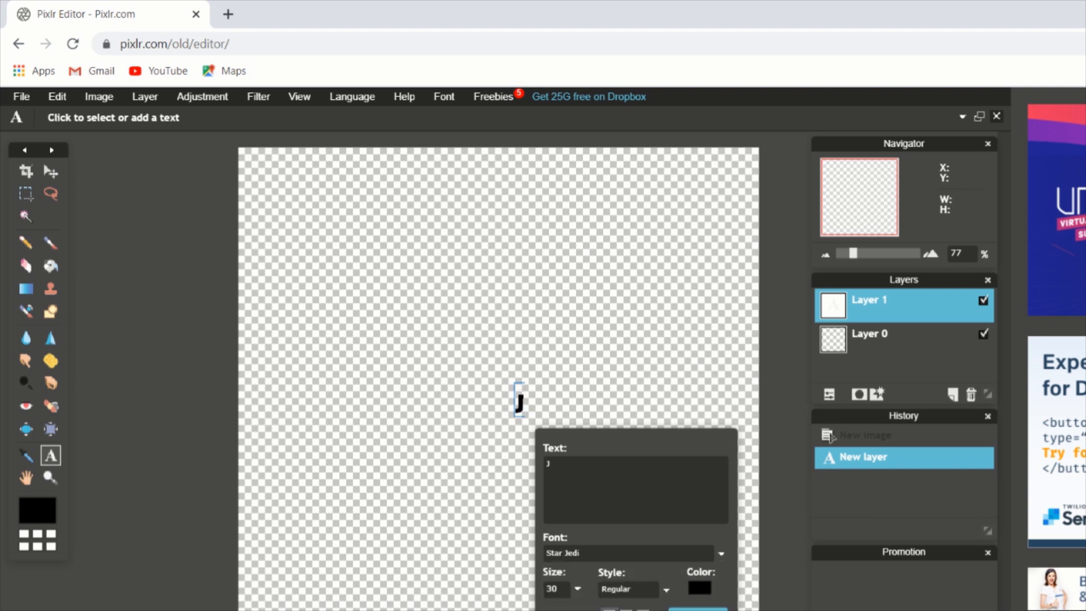
Step: Set the J's text size to 130 and its color to white (ffffff), and confirm the text
{"action": "left_click", "coordinate": [567, 590]}
{"action": "key", "text": "BackSpace"}
{"action": "type", "text": "0"}
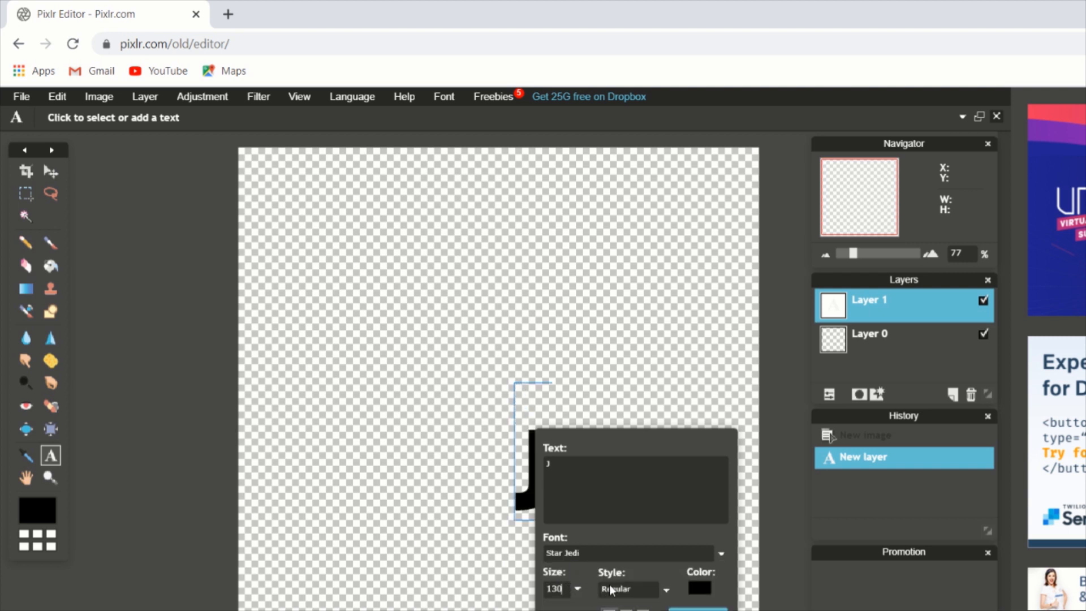
{"action": "left_click", "coordinate": [699, 589]}
{"action": "left_click_drag", "start_coordinate": [419, 341], "coordinate": [404, 219]}
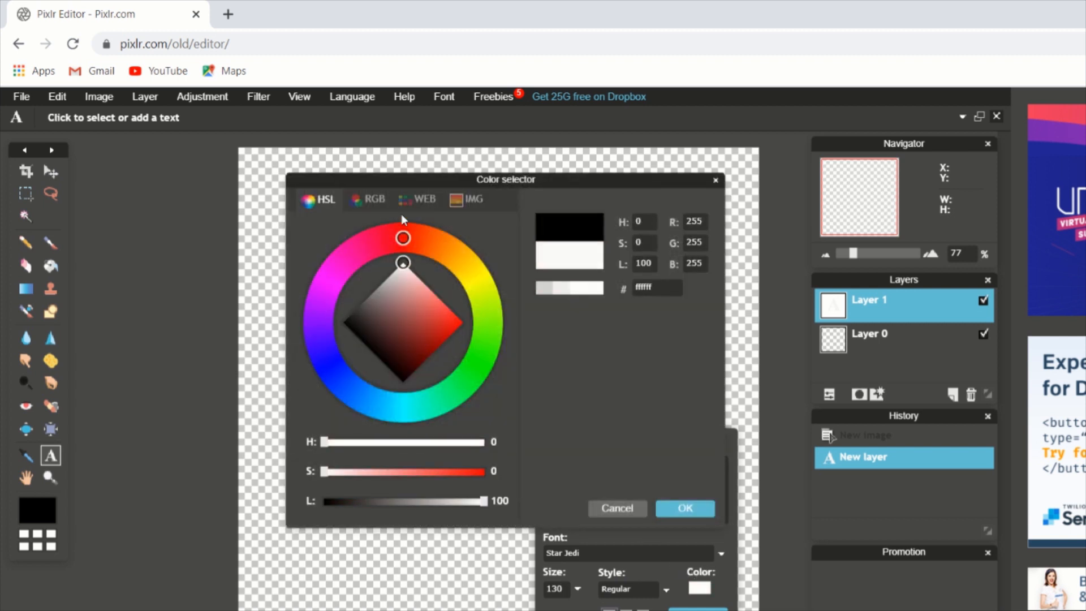
{"action": "left_click", "coordinate": [692, 509]}
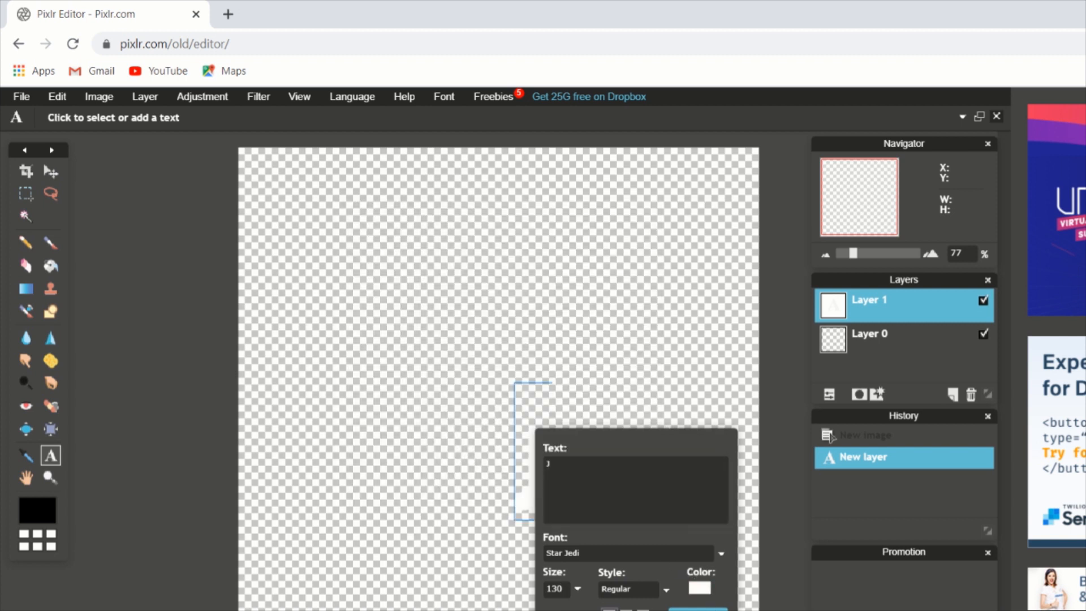
{"action": "left_click", "coordinate": [704, 610]}
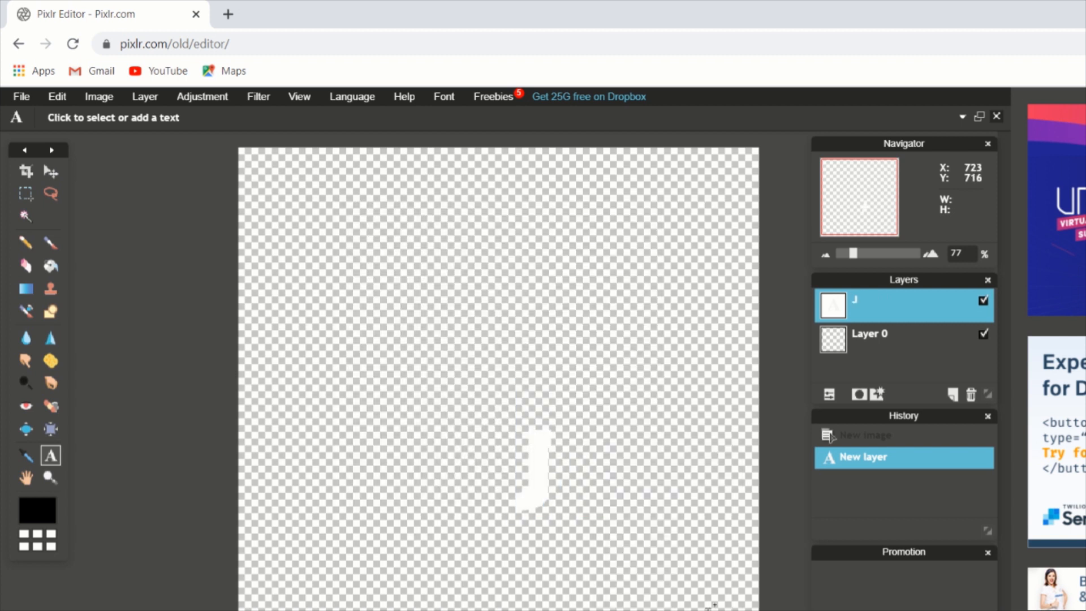
Step: Move the white J to the center of the canvas and rasterize its layer
{"action": "left_click", "coordinate": [51, 180]}
{"action": "left_click_drag", "start_coordinate": [555, 477], "coordinate": [502, 400]}
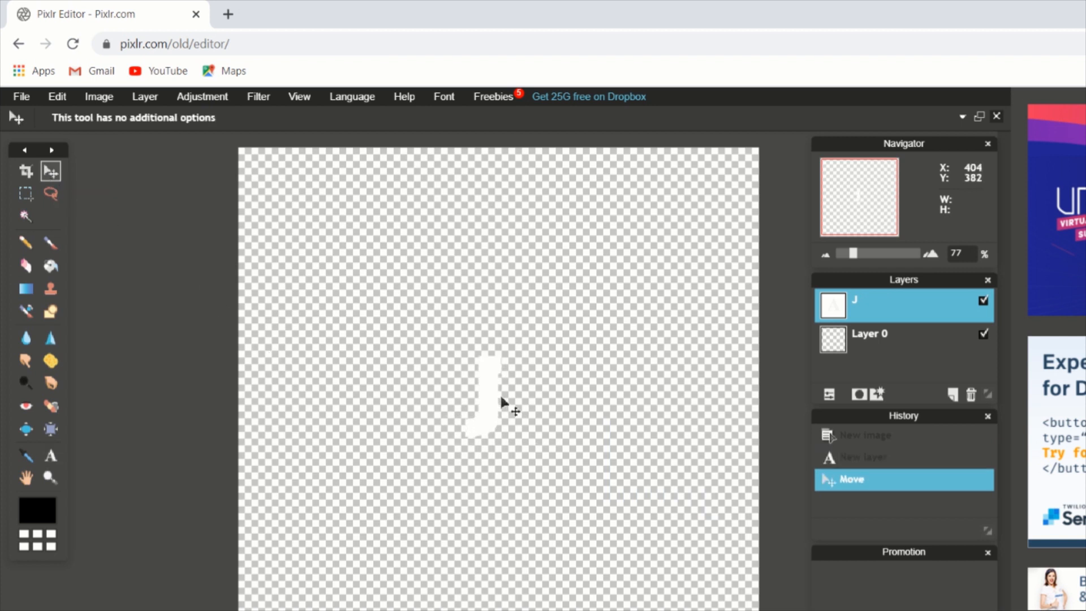
{"action": "right_click", "coordinate": [470, 390]}
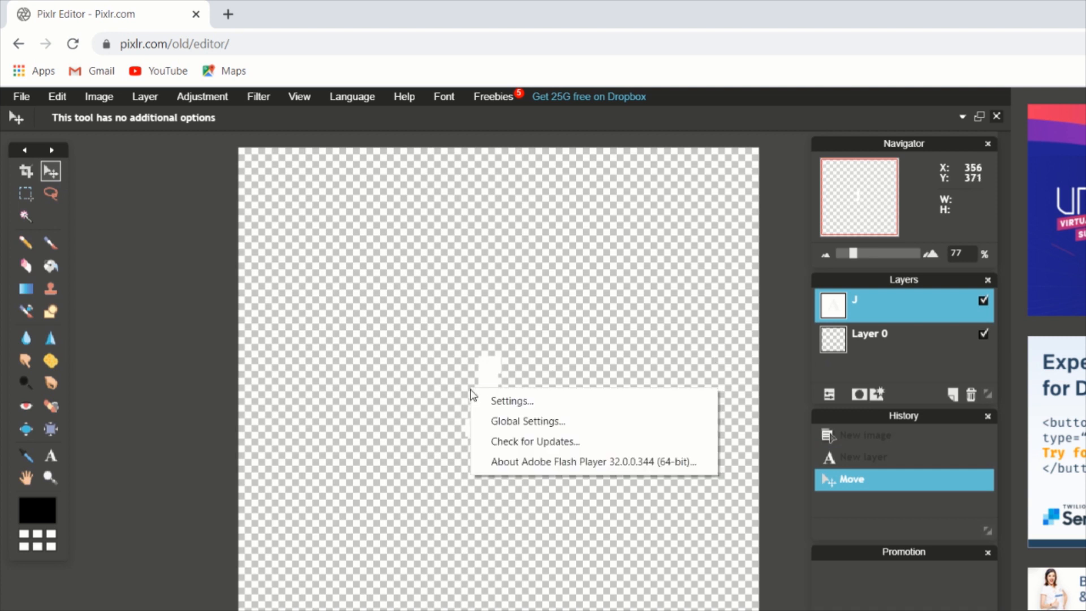
{"action": "left_click", "coordinate": [894, 314]}
{"action": "right_click", "coordinate": [895, 310]}
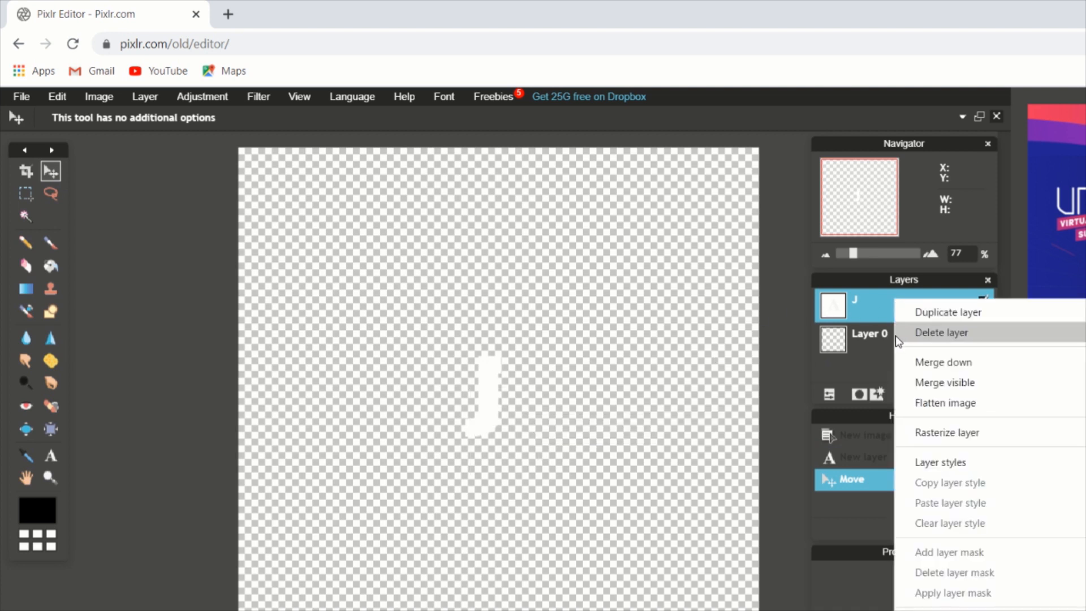
{"action": "left_click", "coordinate": [948, 431]}
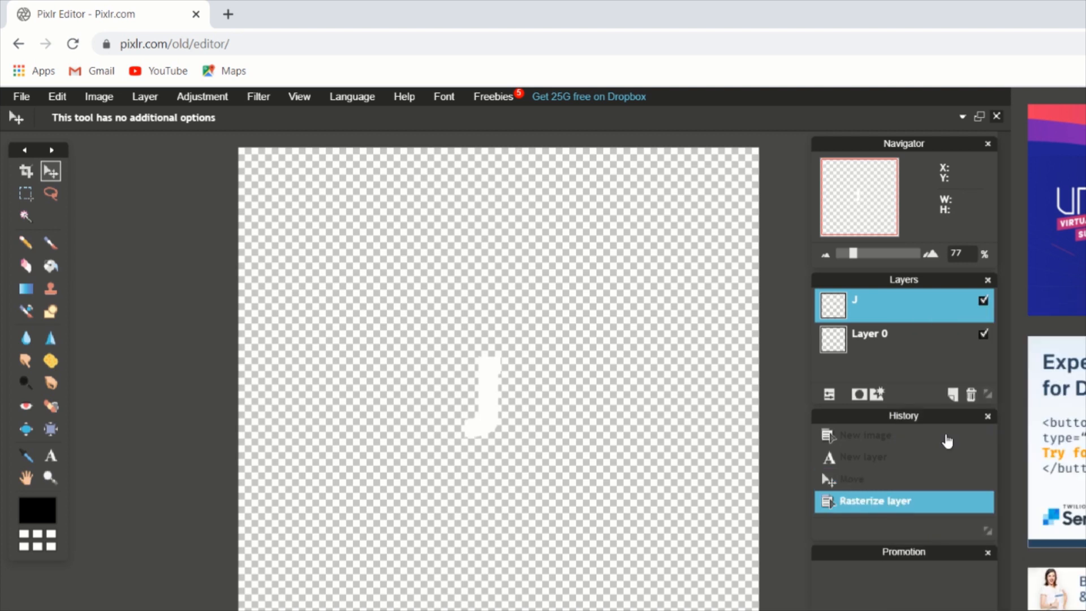
Step: Enlarge the J with Free transform to about two thirds of the canvas height, apply it, and recenter the letter
{"action": "left_click", "coordinate": [57, 97]}
{"action": "left_click", "coordinate": [111, 217]}
{"action": "left_click_drag", "start_coordinate": [464, 355], "coordinate": [395, 238]}
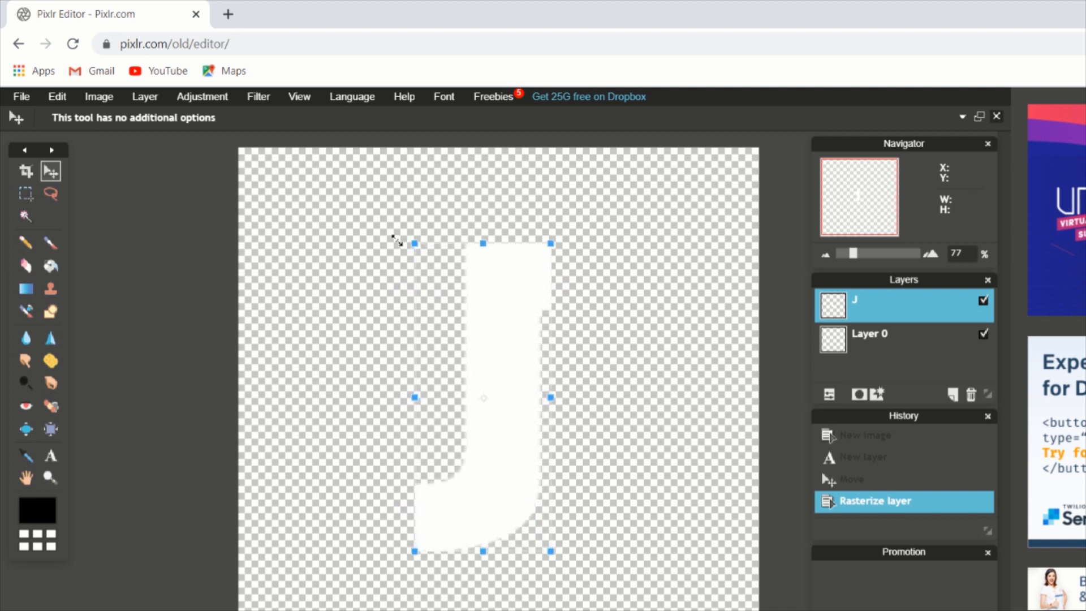
{"action": "left_click", "coordinate": [708, 402]}
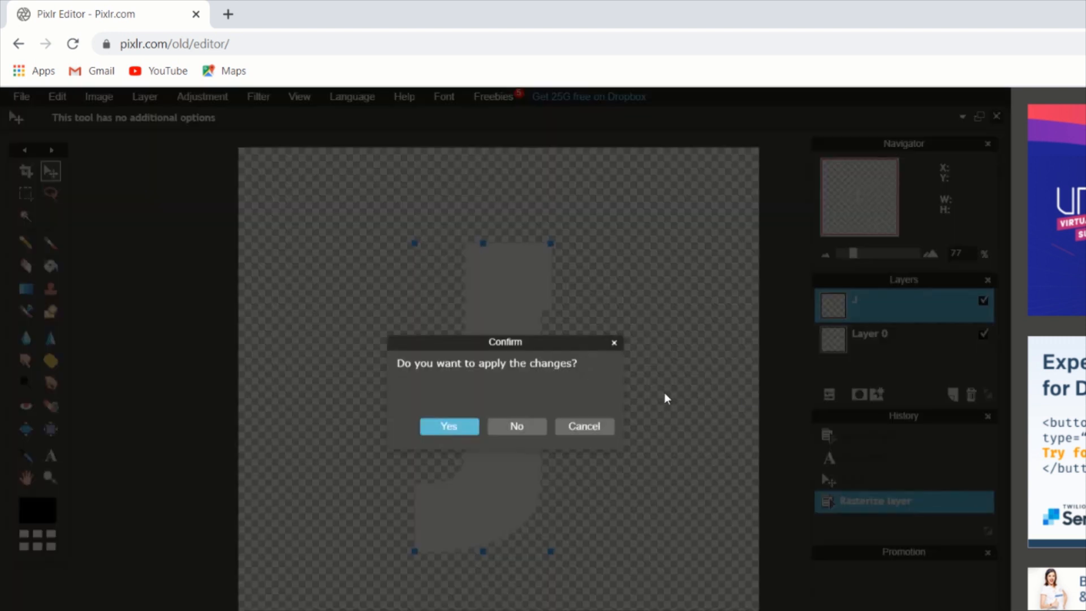
{"action": "left_click", "coordinate": [472, 427]}
{"action": "left_click_drag", "start_coordinate": [519, 334], "coordinate": [509, 296]}
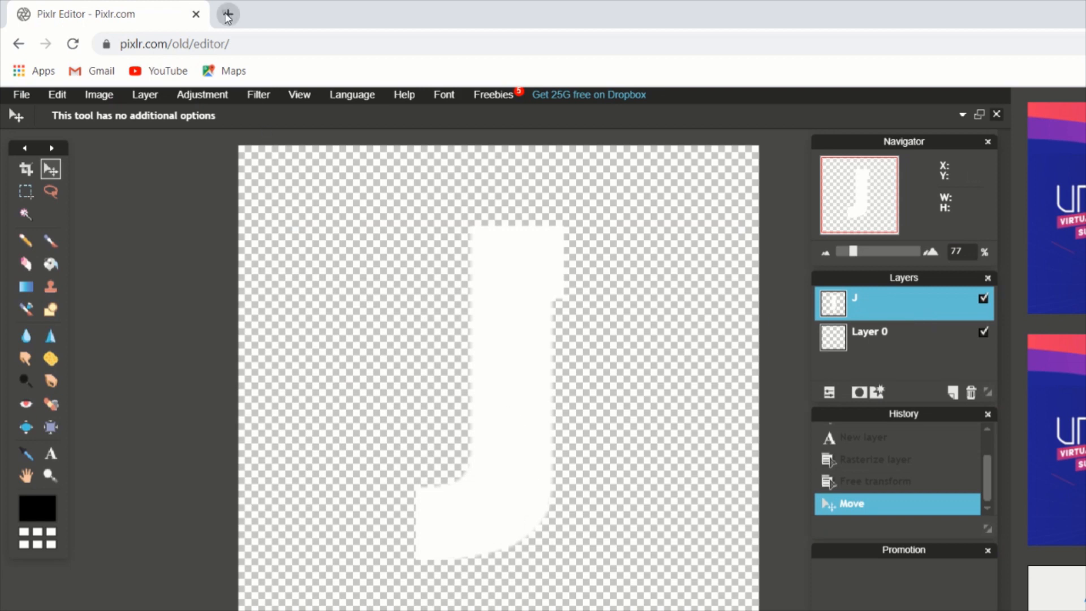
Step: Search Google for "polygon texture" in a new browser tab and show the image results
{"action": "left_click", "coordinate": [228, 14]}
{"action": "type", "text": "poly"}
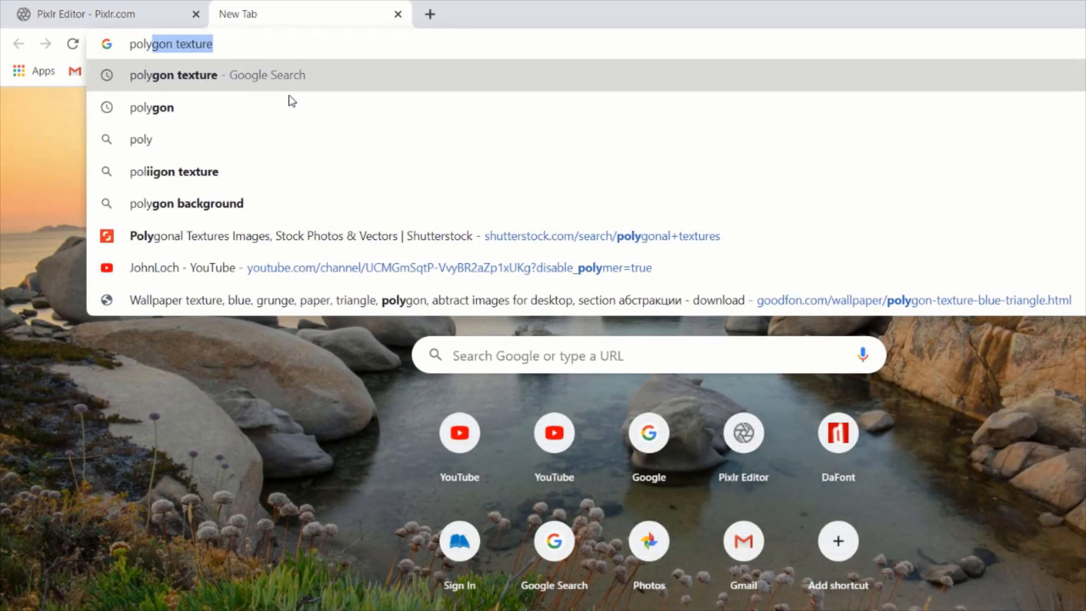
{"action": "type", "text": "gon te"}
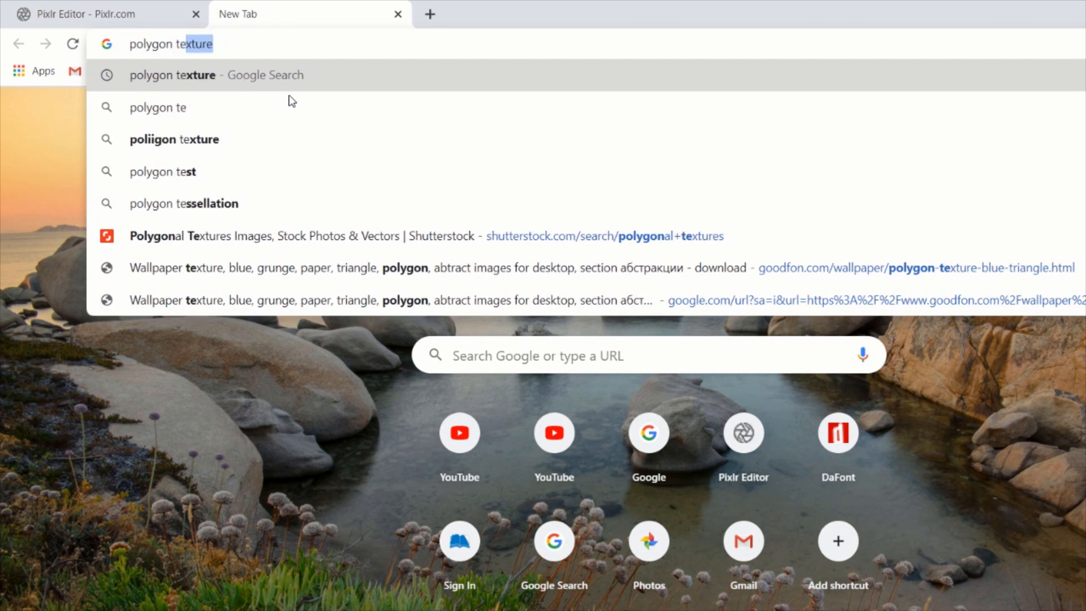
{"action": "type", "text": "x"}
{"action": "key", "text": "Return"}
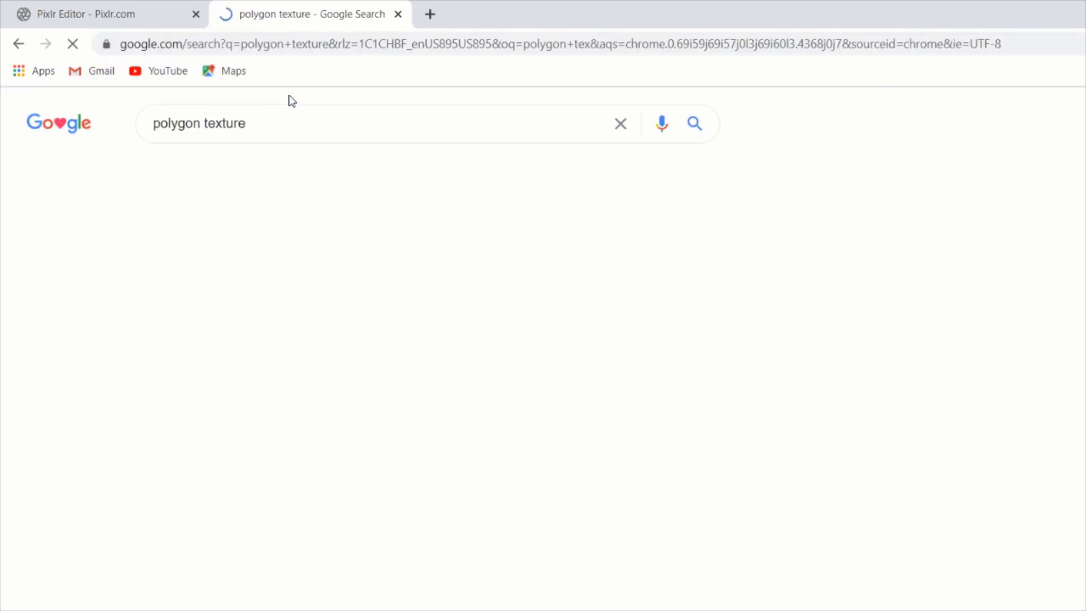
{"action": "left_click", "coordinate": [240, 171]}
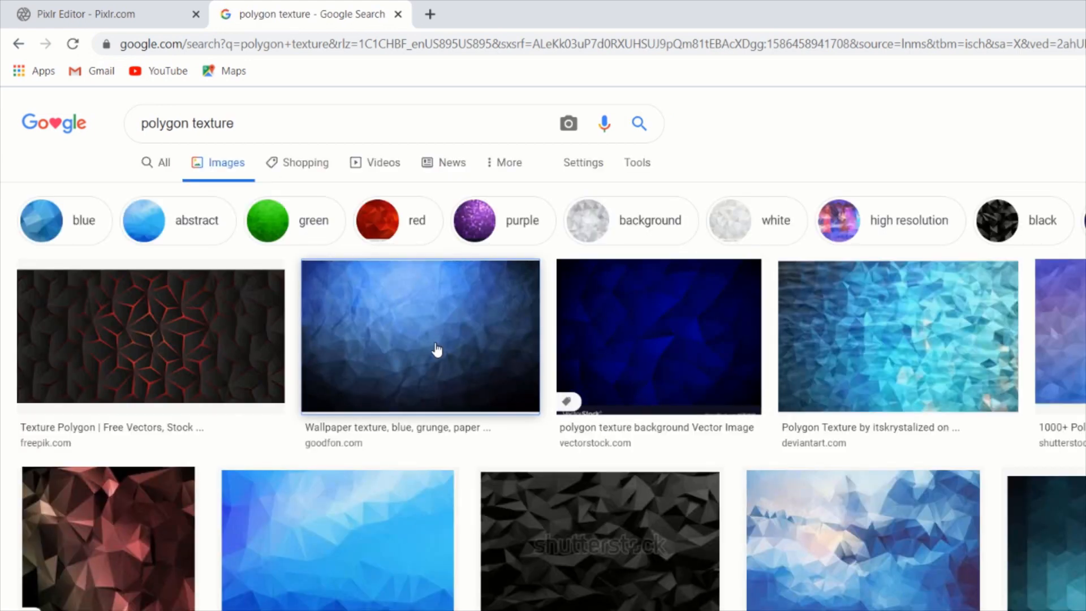
Step: Save the blue polygon wallpaper from GoodFon.com to the Desktop as a JPEG named "polygon"
{"action": "left_click", "coordinate": [436, 349]}
{"action": "right_click", "coordinate": [986, 262]}
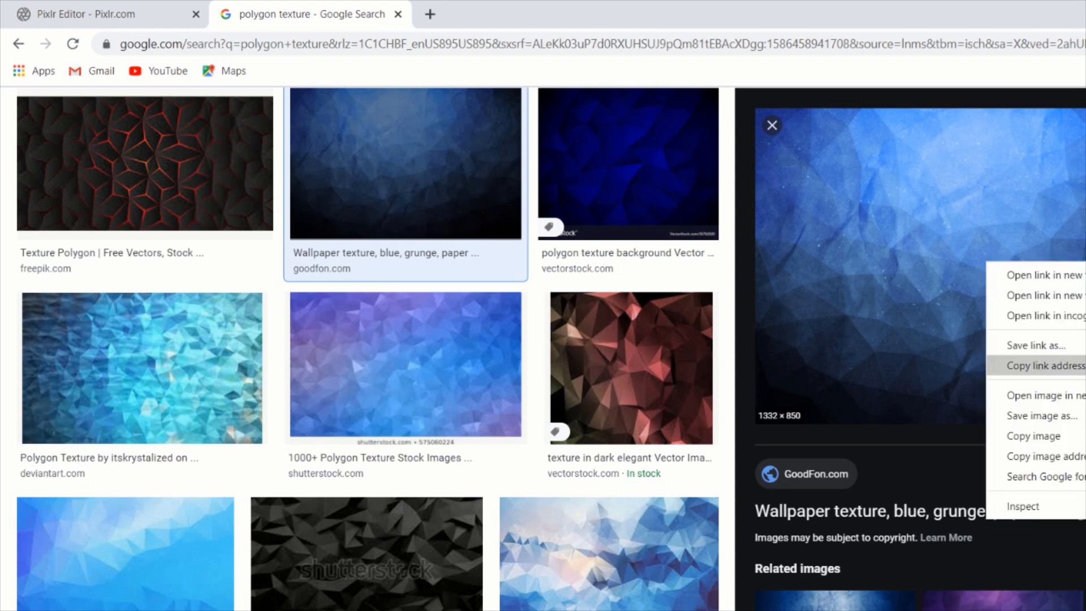
{"action": "left_click", "coordinate": [1072, 415]}
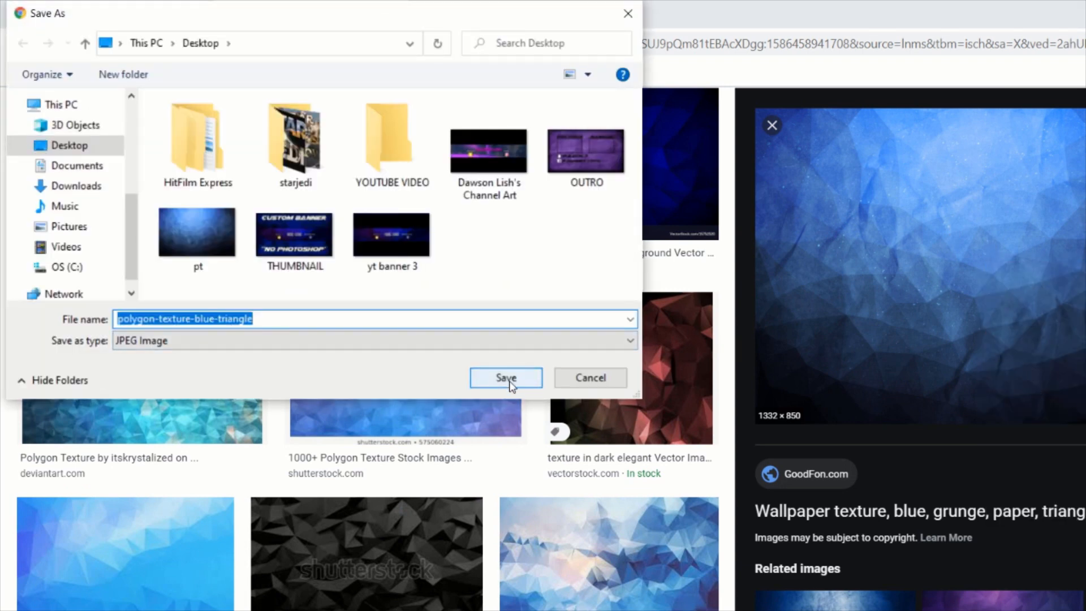
{"action": "type", "text": "pt"}
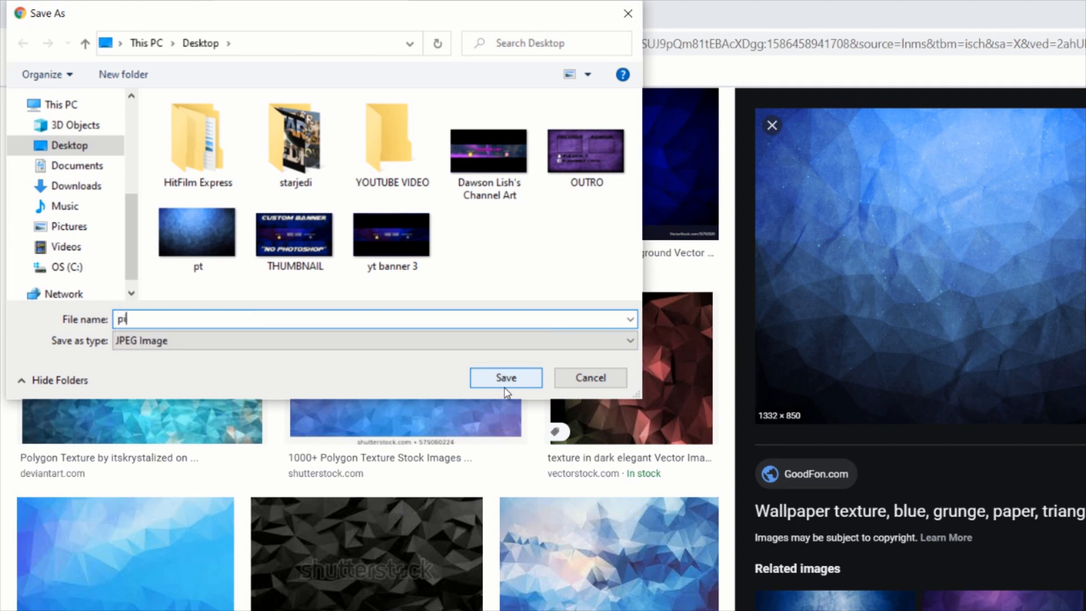
{"action": "key", "text": "BackSpace"}
{"action": "type", "text": "olygon"}
{"action": "left_click", "coordinate": [499, 375]}
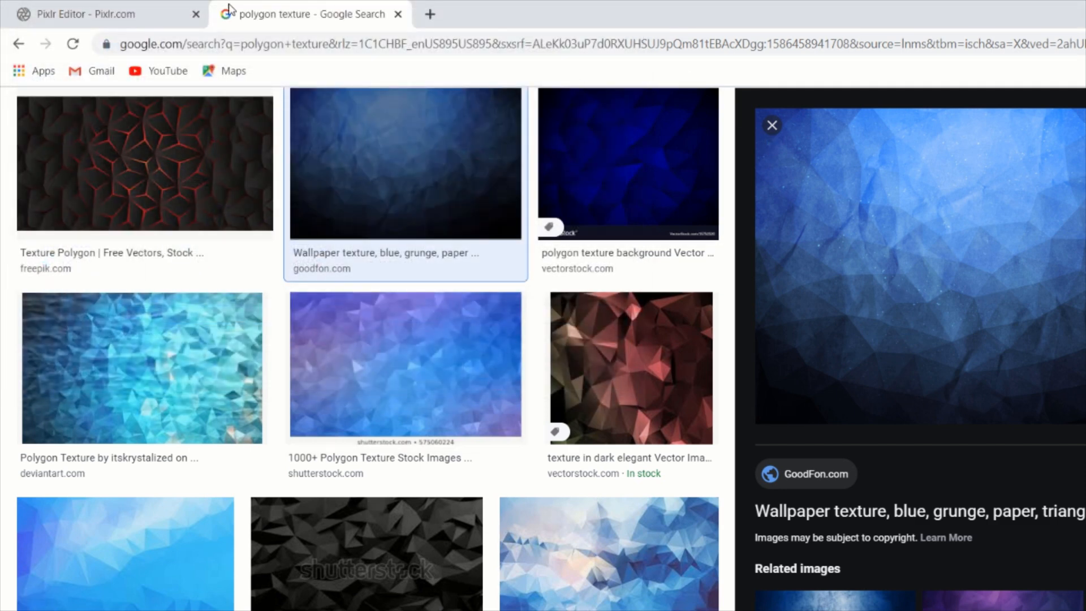
Step: Switch back to Pixlr Editor and add the "polygon" image from the Desktop as a new layer
{"action": "left_click", "coordinate": [141, 9]}
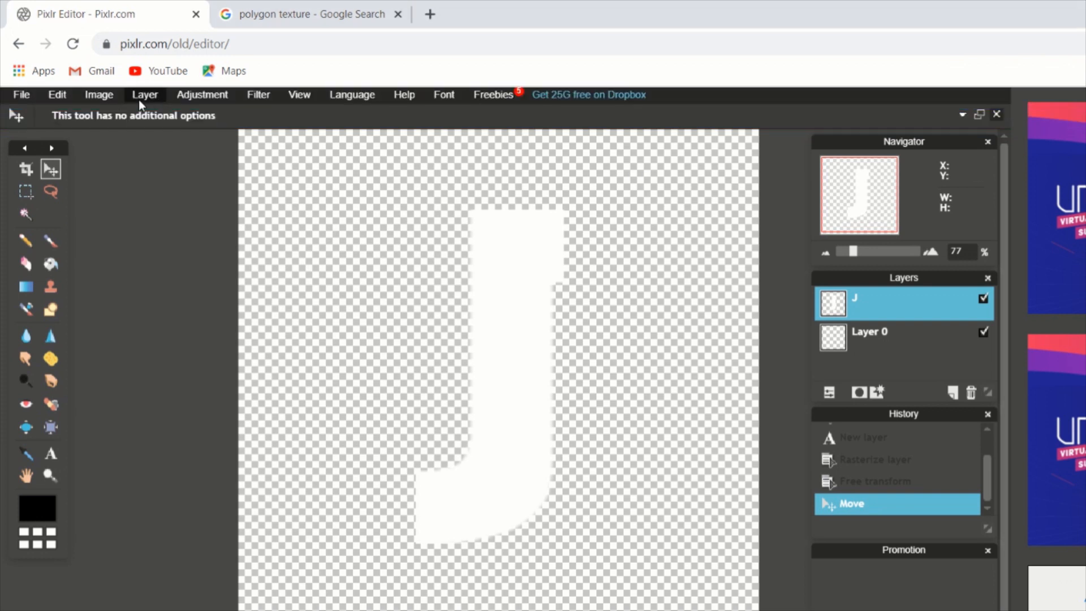
{"action": "left_click", "coordinate": [139, 94]}
{"action": "left_click", "coordinate": [164, 165]}
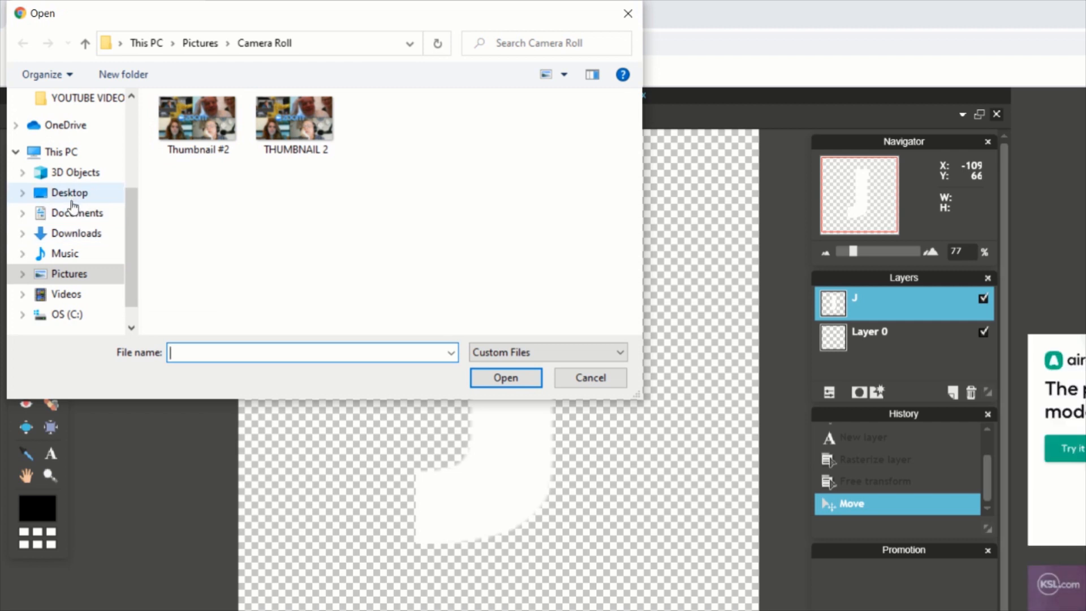
{"action": "left_click", "coordinate": [72, 199]}
{"action": "left_click", "coordinate": [304, 281]}
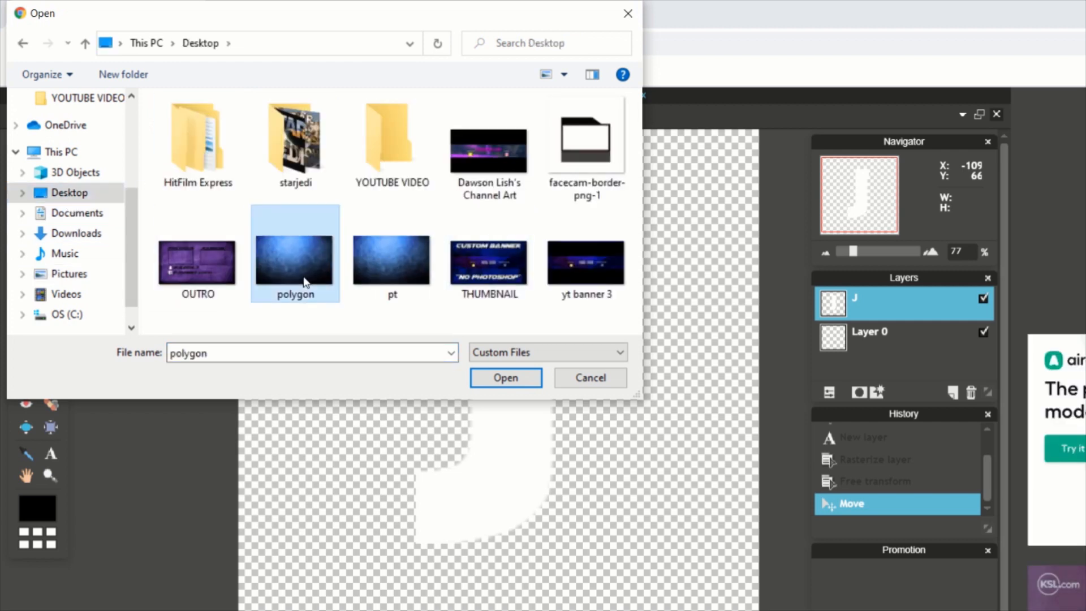
{"action": "double_click", "coordinate": [305, 282]}
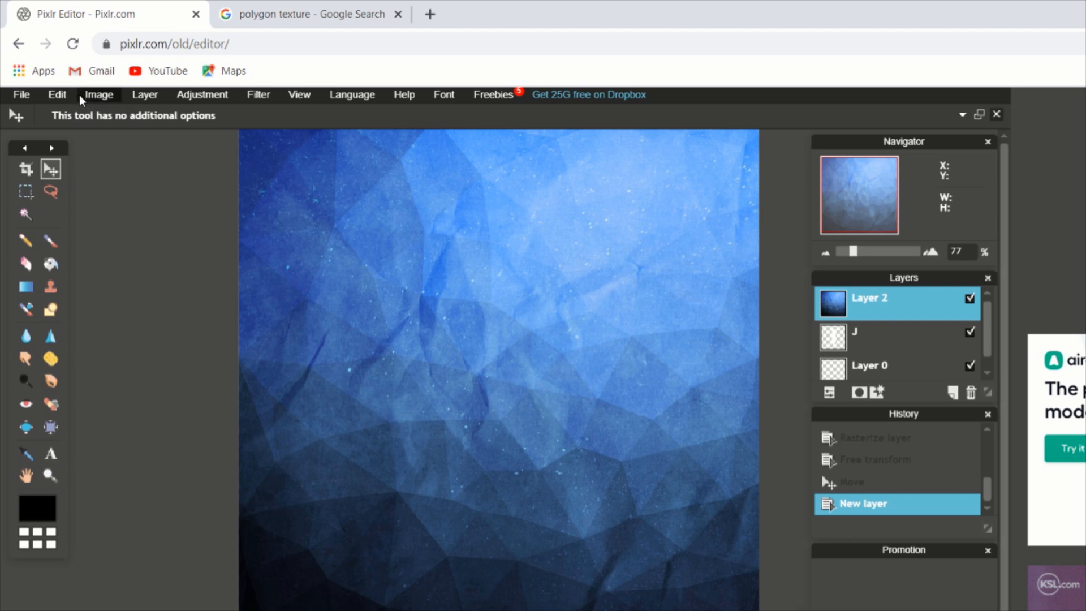
Step: Shrink the polygon texture layer with Free transform to about three quarters of its size and center it horizontally on the canvas
{"action": "left_click", "coordinate": [58, 94]}
{"action": "left_click", "coordinate": [115, 218]}
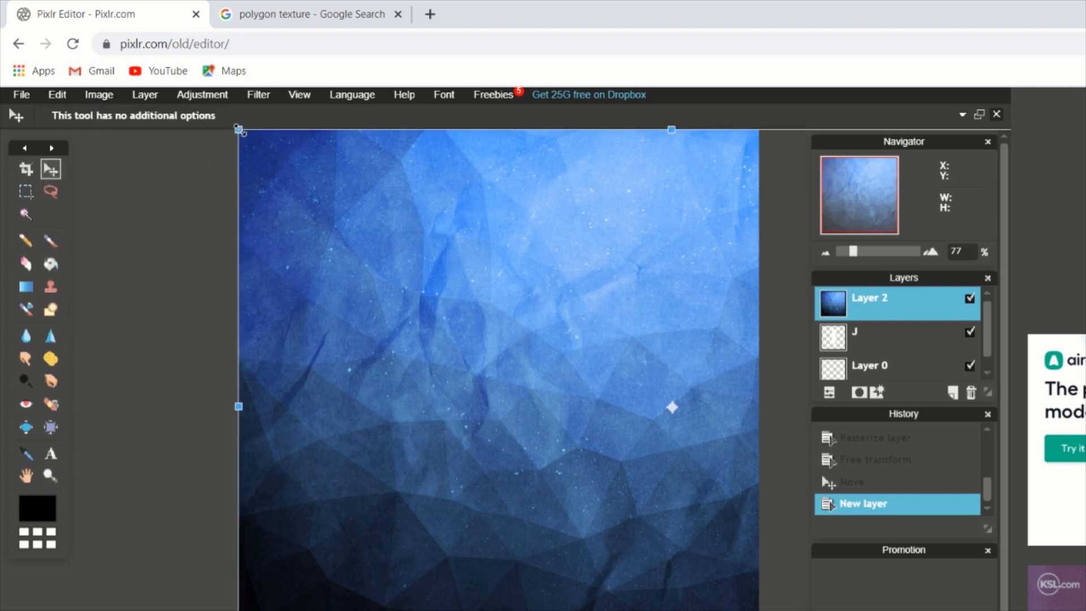
{"action": "left_click_drag", "start_coordinate": [240, 131], "coordinate": [349, 226]}
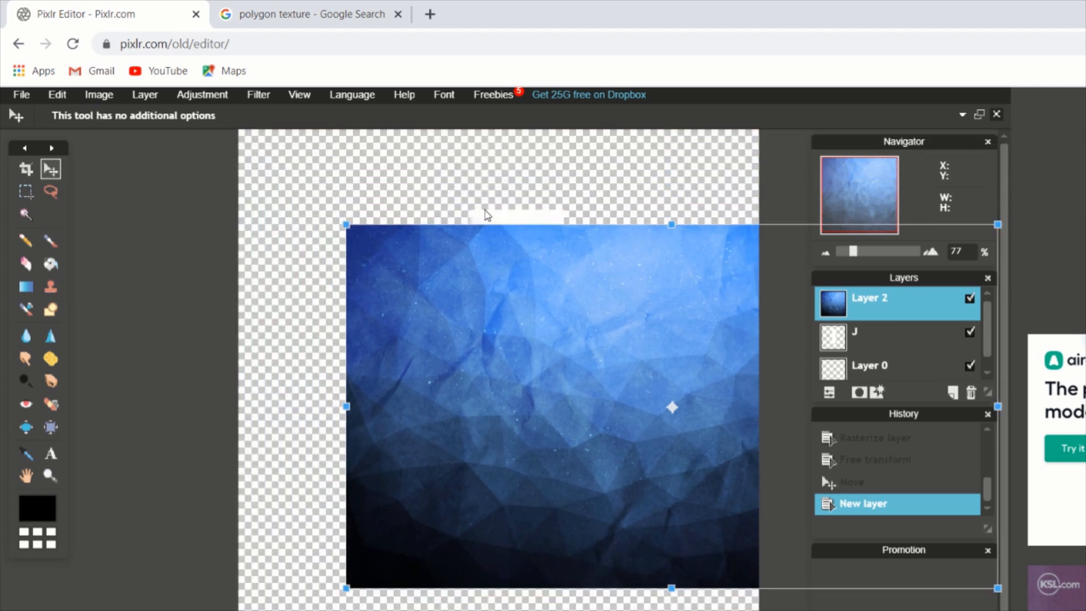
{"action": "left_click_drag", "start_coordinate": [490, 349], "coordinate": [314, 314]}
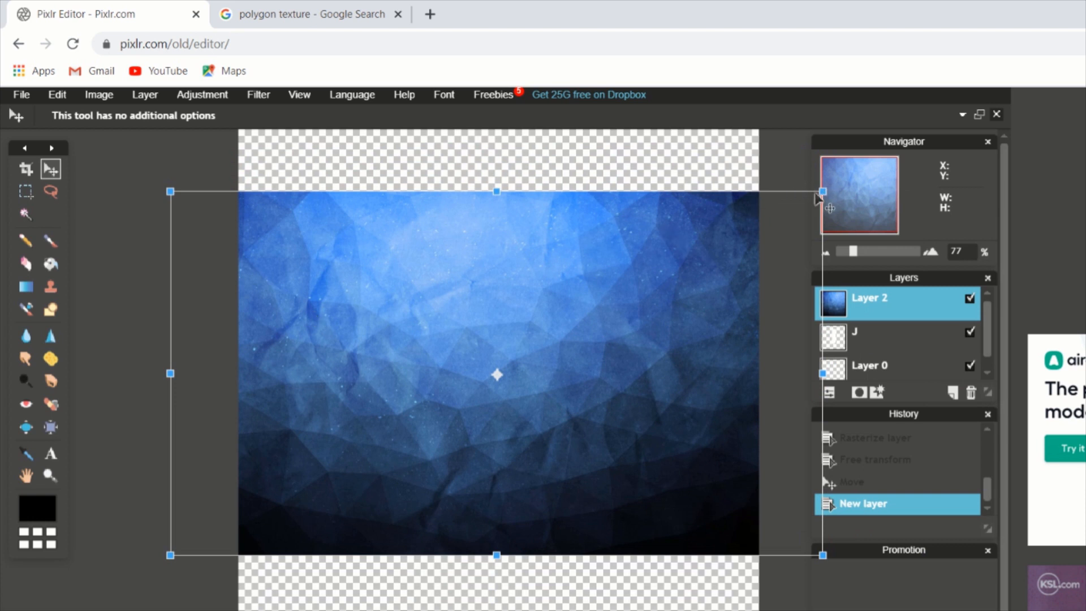
Step: Rotate the texture slightly clockwise, reposition and stretch it a little taller, apply the transform, and select the J layer
{"action": "left_click_drag", "start_coordinate": [800, 201], "coordinate": [842, 299]}
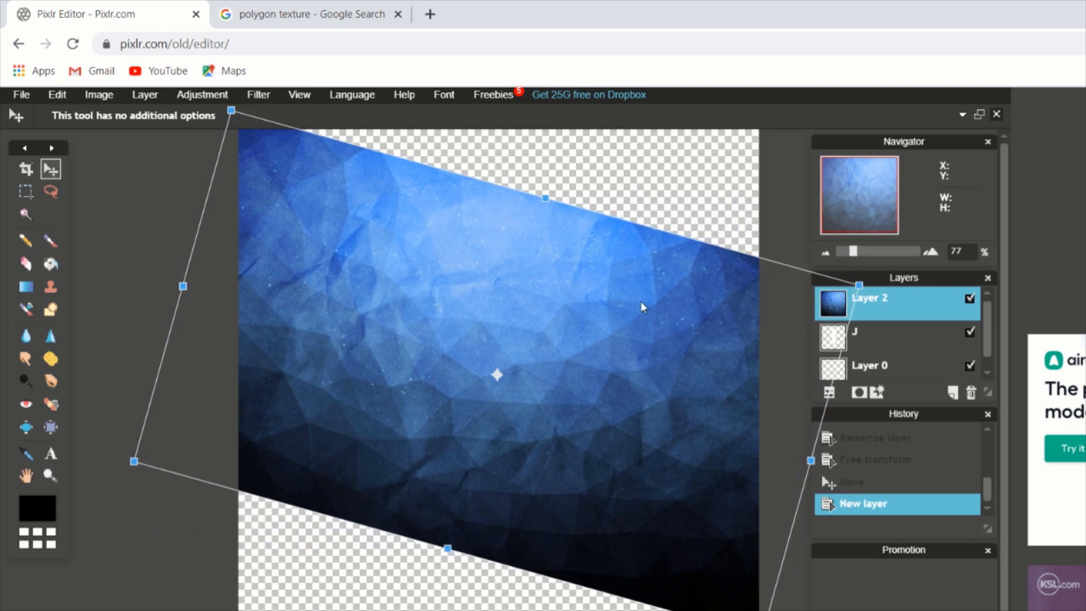
{"action": "left_click_drag", "start_coordinate": [582, 318], "coordinate": [549, 328]}
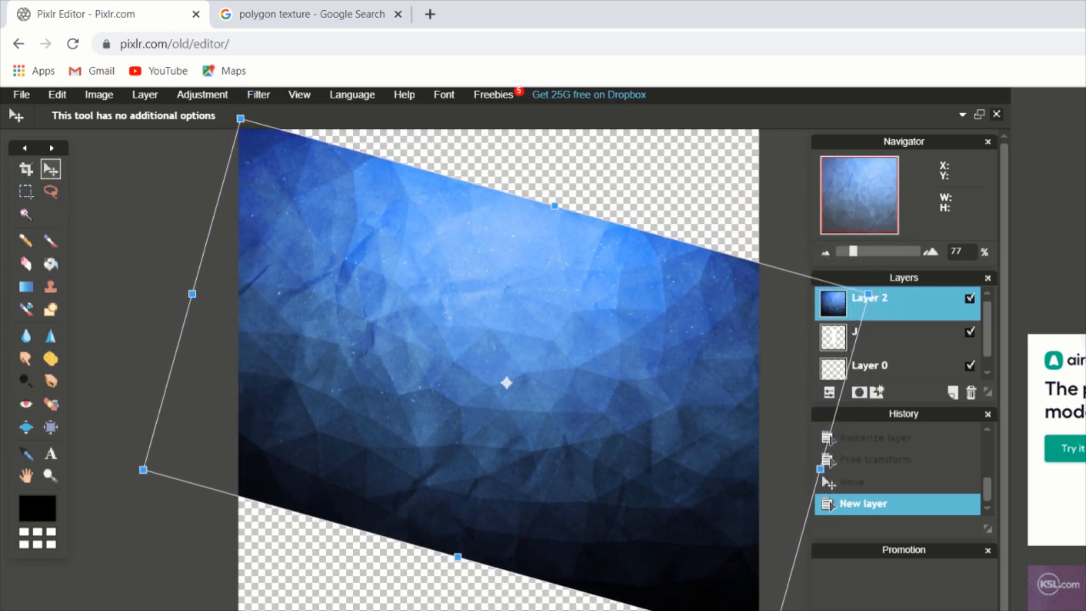
{"action": "left_click_drag", "start_coordinate": [554, 205], "coordinate": [557, 177]}
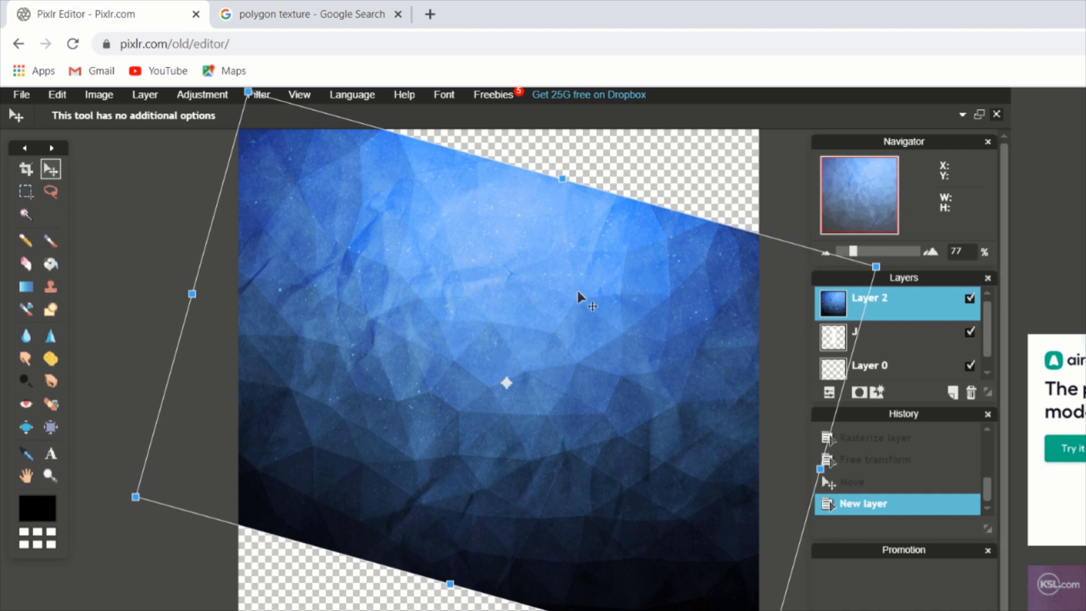
{"action": "left_click", "coordinate": [621, 144]}
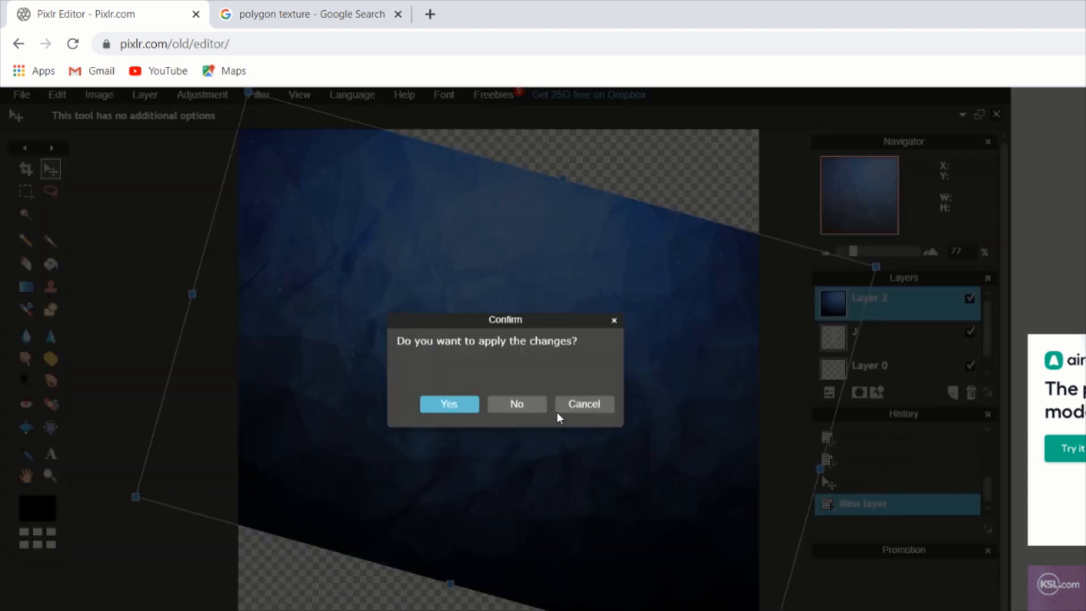
{"action": "left_click", "coordinate": [449, 404]}
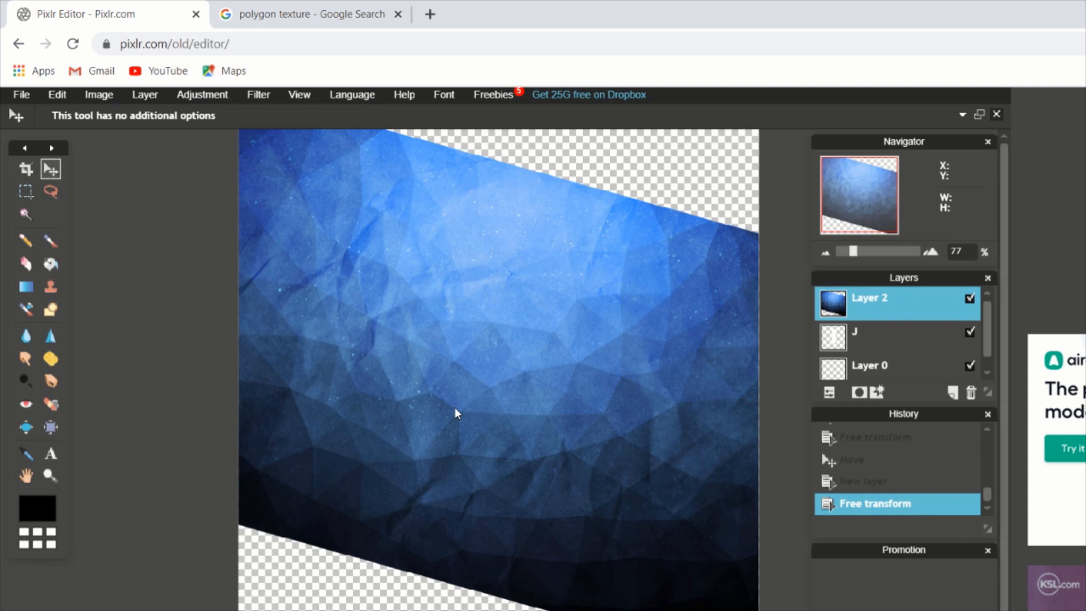
{"action": "left_click", "coordinate": [891, 343]}
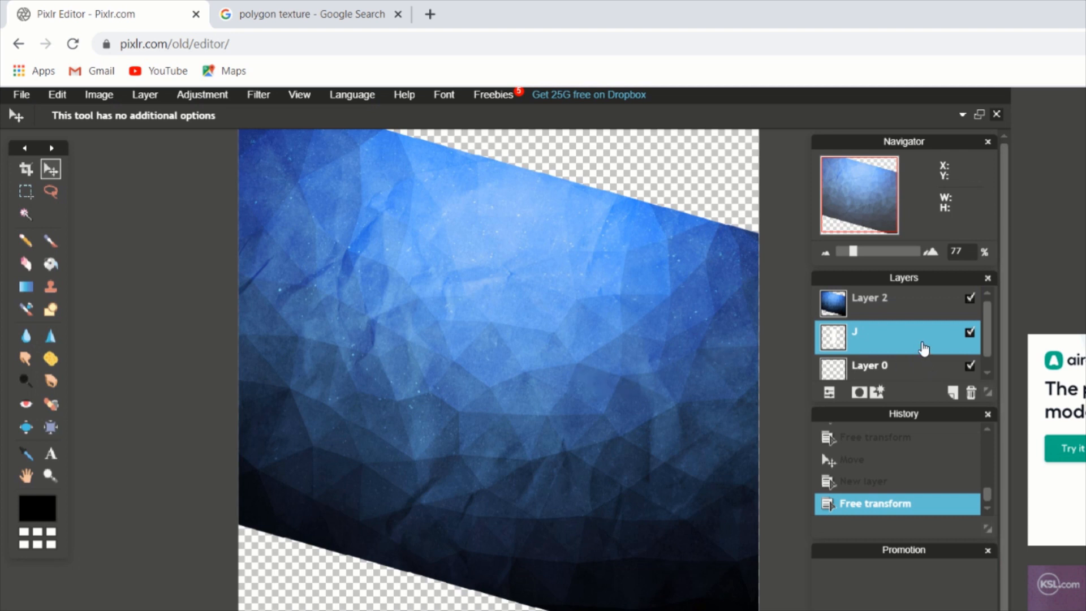
Step: Try the J layer above the polygon texture layer, and revert the layer order through the history
{"action": "right_click", "coordinate": [924, 348]}
{"action": "left_click", "coordinate": [582, 346]}
{"action": "right_click", "coordinate": [578, 337]}
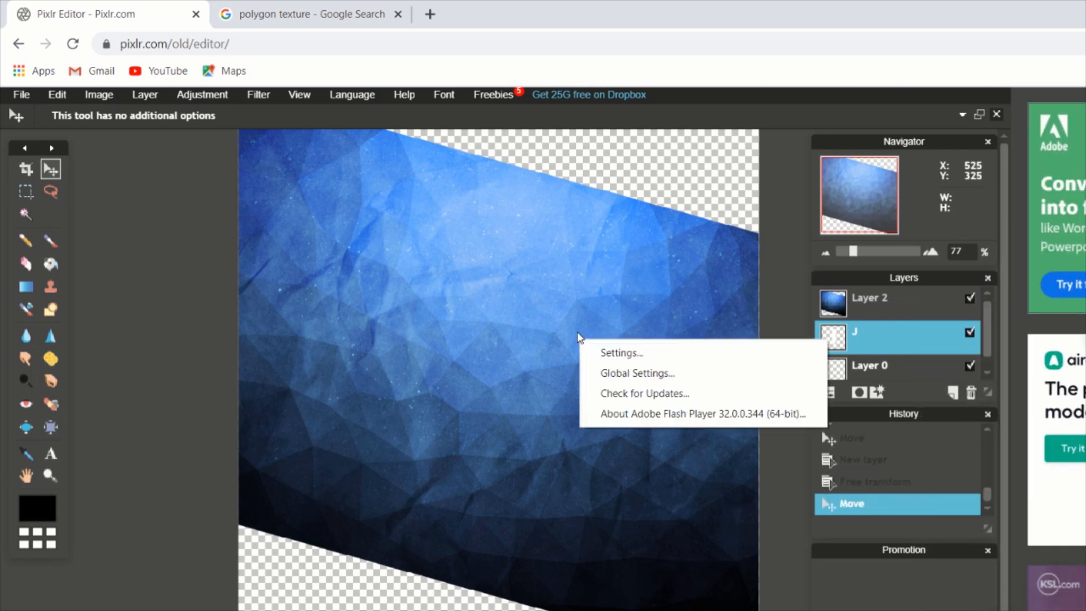
{"action": "left_click", "coordinate": [885, 345]}
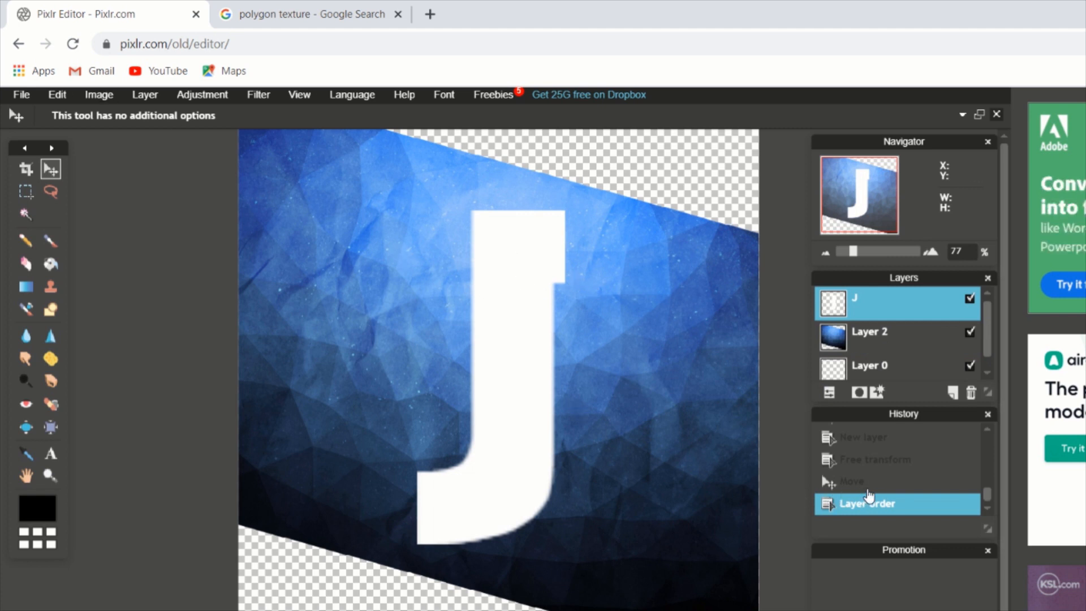
{"action": "left_click", "coordinate": [846, 479]}
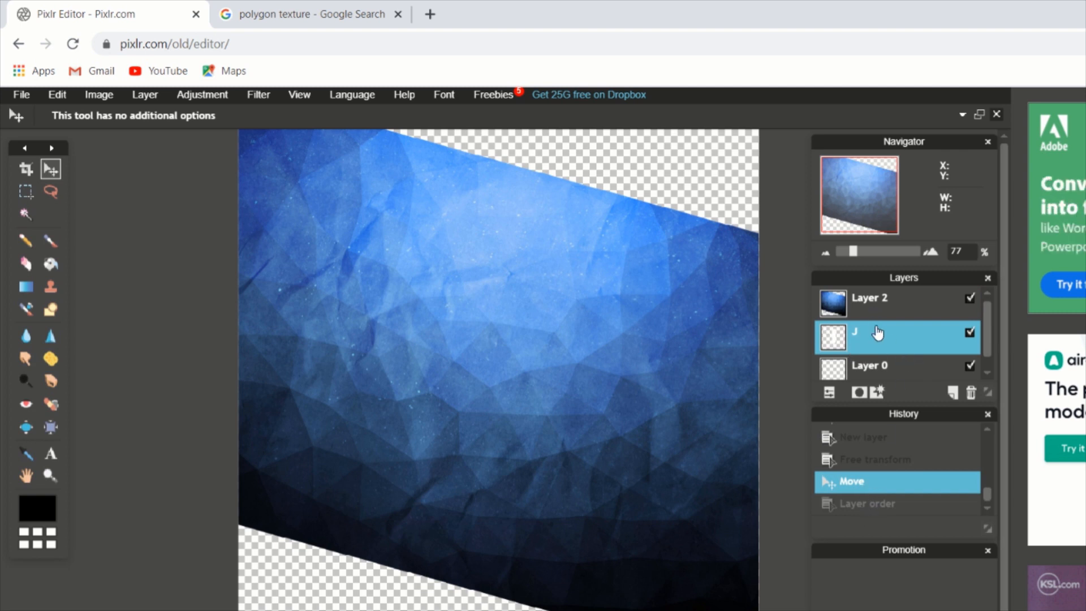
Step: Select the letter shape on the J layer with the Wand tool and invert the selection
{"action": "left_click", "coordinate": [25, 220]}
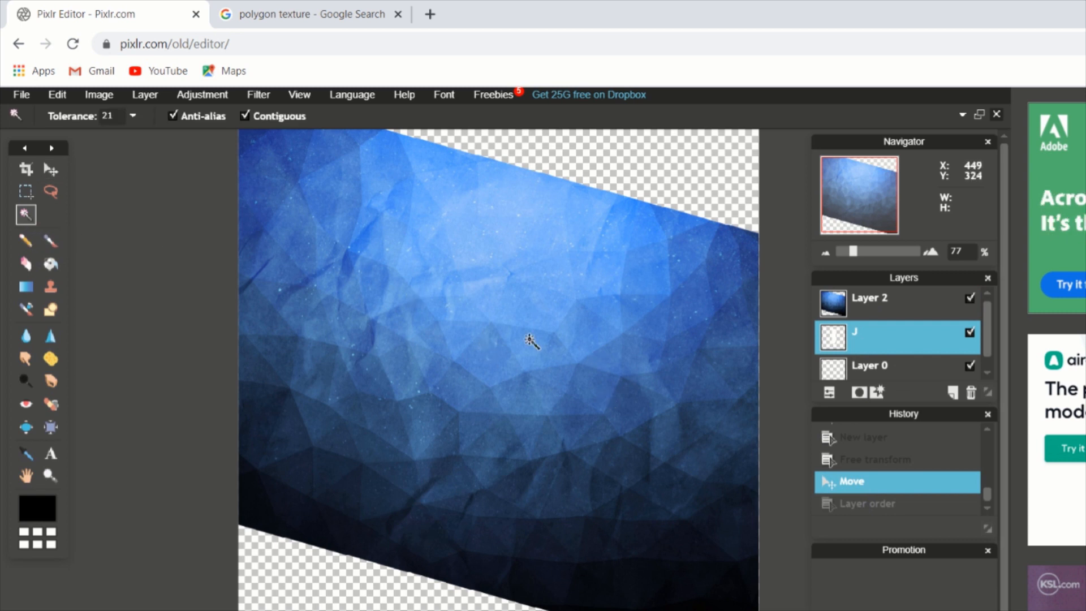
{"action": "left_click", "coordinate": [572, 362]}
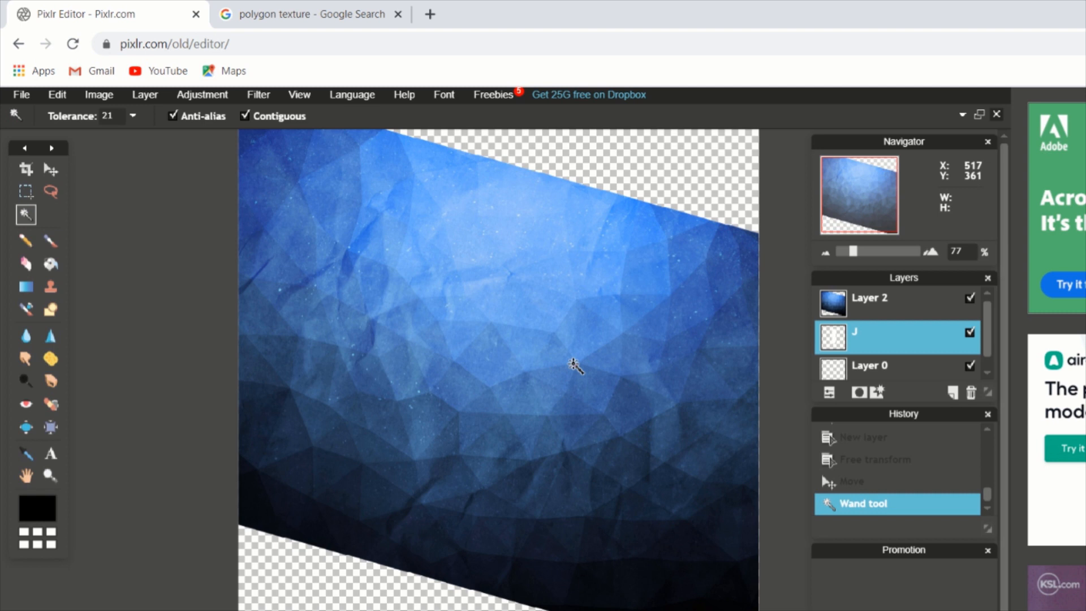
{"action": "left_click", "coordinate": [565, 336]}
{"action": "left_click", "coordinate": [609, 292]}
{"action": "left_click", "coordinate": [523, 365]}
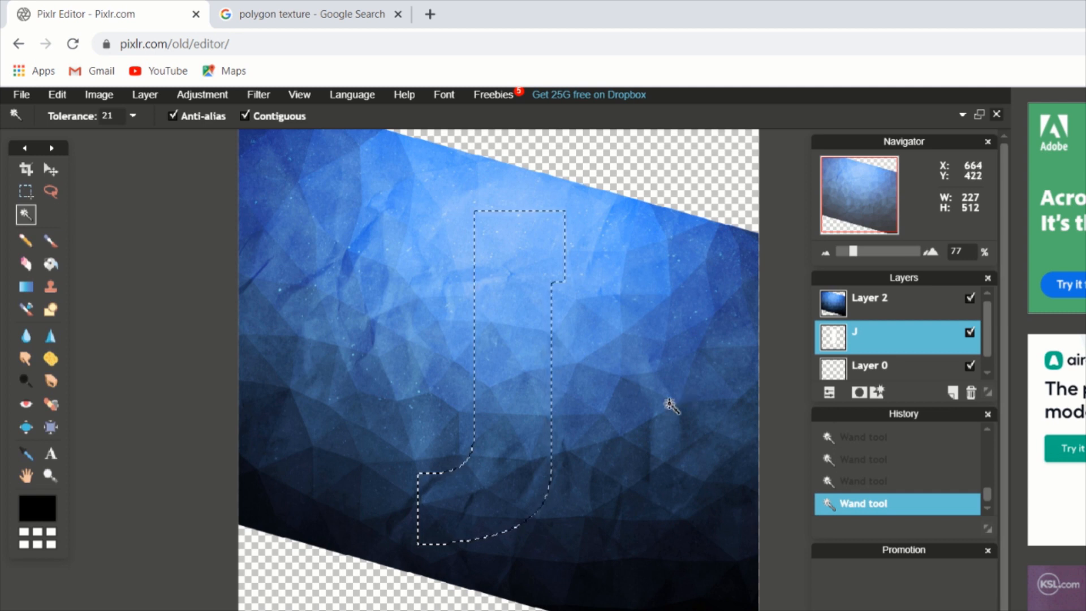
{"action": "right_click", "coordinate": [513, 394]}
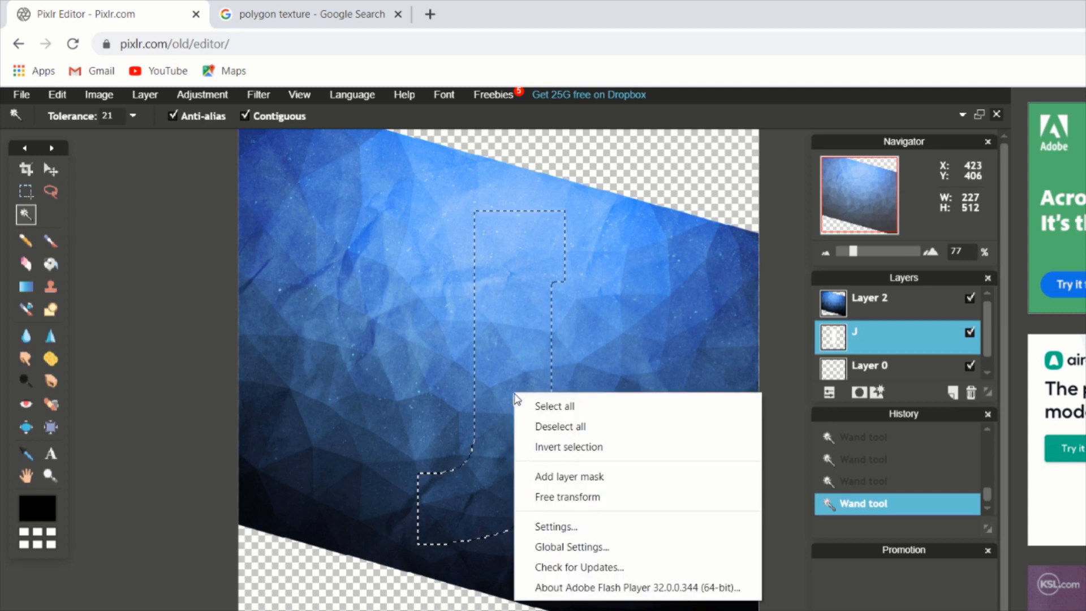
{"action": "left_click", "coordinate": [584, 448]}
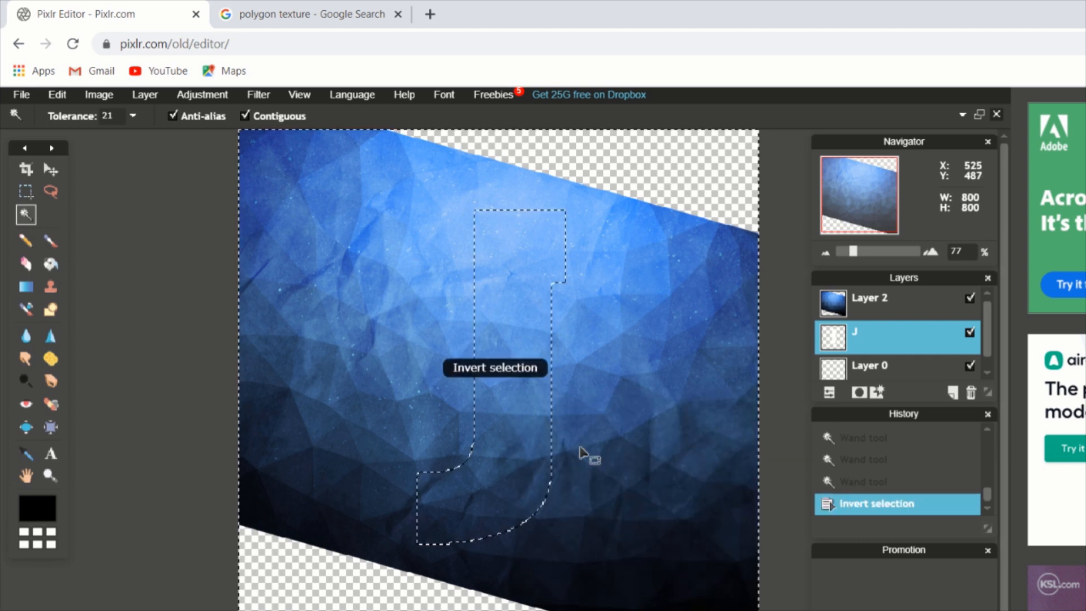
Step: Clear the area outside the J from the polygon texture layer, Layer 2, and deselect all
{"action": "left_click", "coordinate": [873, 316]}
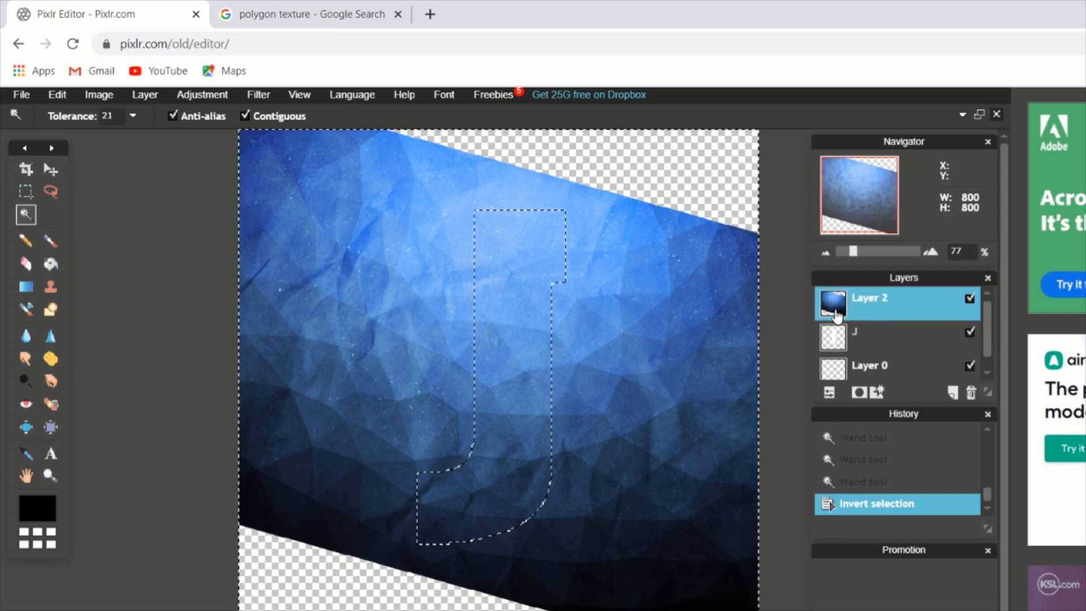
{"action": "key", "text": "Delete"}
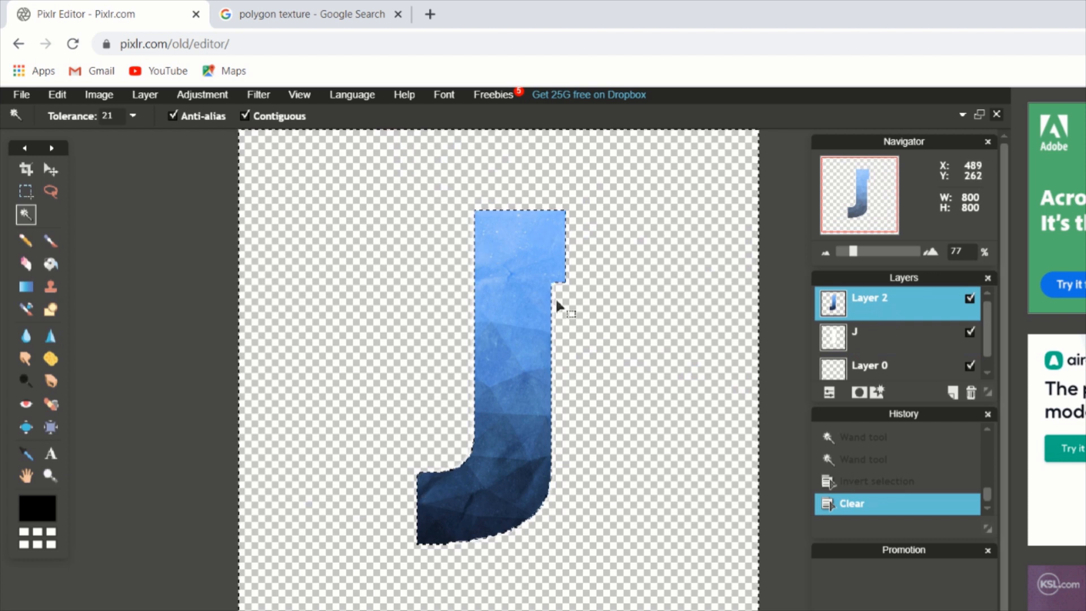
{"action": "left_click", "coordinate": [49, 192]}
{"action": "left_click", "coordinate": [547, 211]}
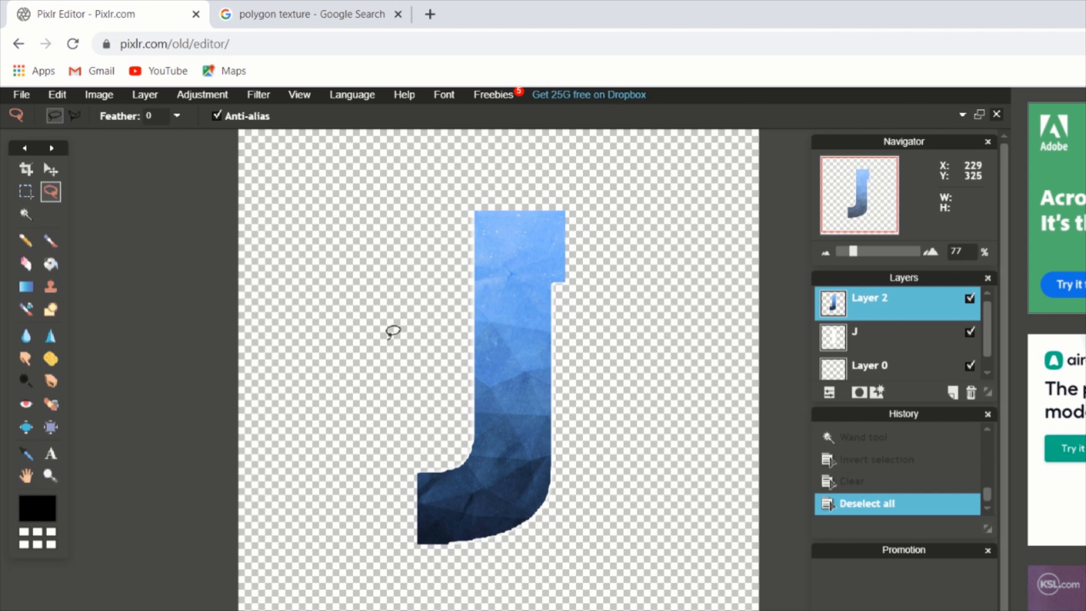
Step: Rotate the textured J a few degrees clockwise with Free transform, apply it, and nudge it slightly up and to the left
{"action": "left_click", "coordinate": [58, 94]}
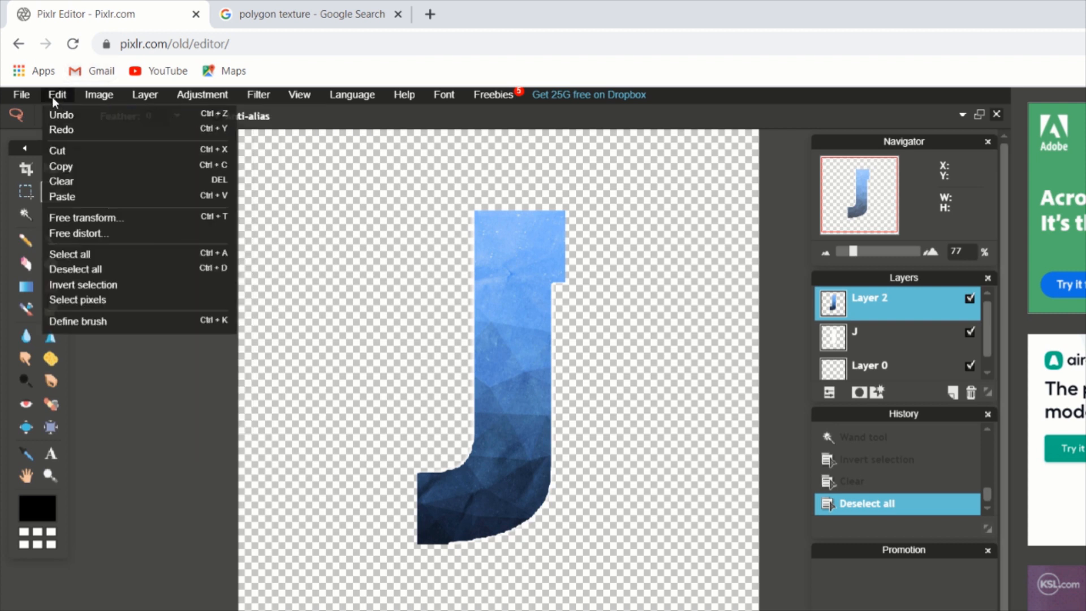
{"action": "left_click", "coordinate": [87, 215]}
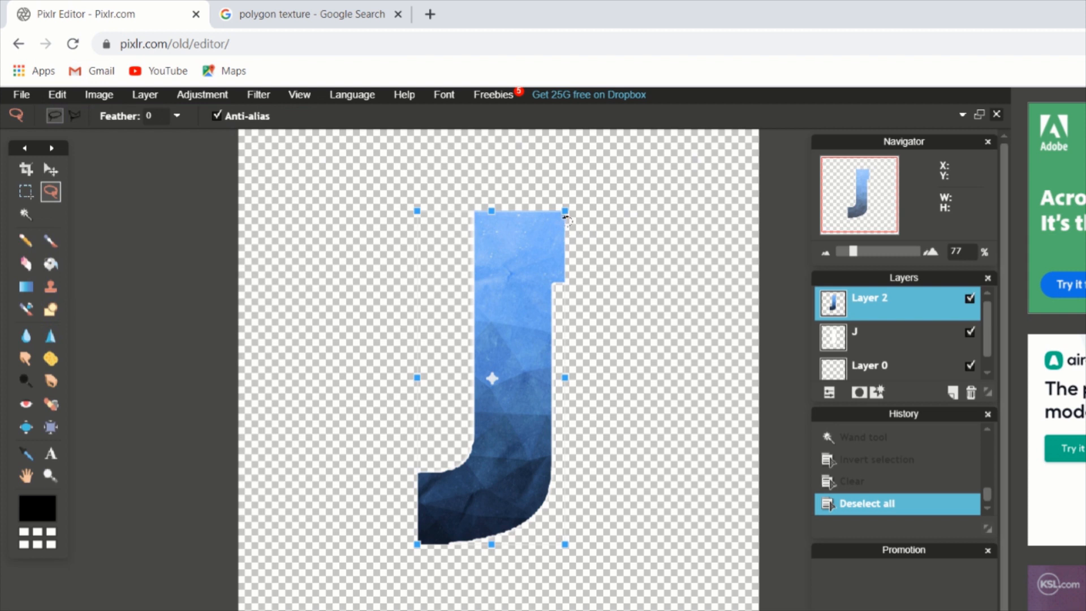
{"action": "left_click_drag", "start_coordinate": [566, 218], "coordinate": [581, 221]}
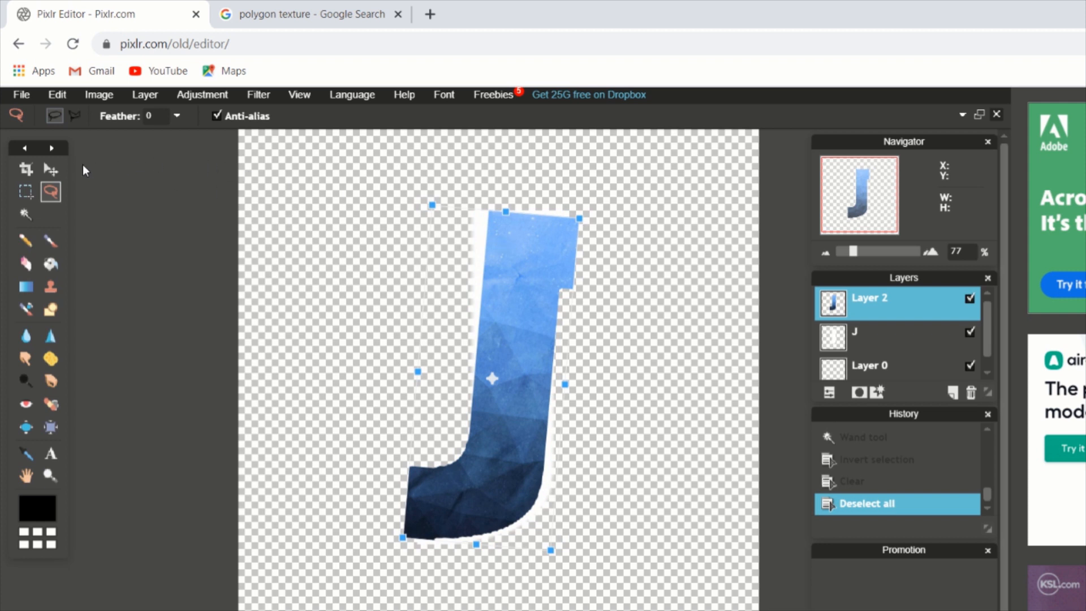
{"action": "left_click", "coordinate": [51, 168]}
{"action": "left_click", "coordinate": [465, 412]}
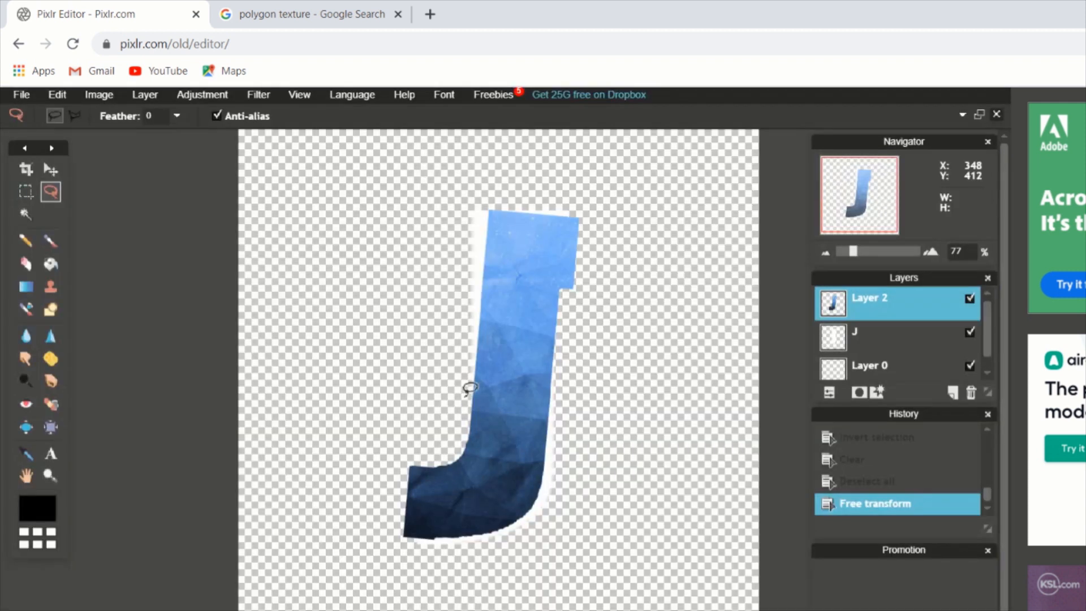
{"action": "left_click", "coordinate": [45, 169]}
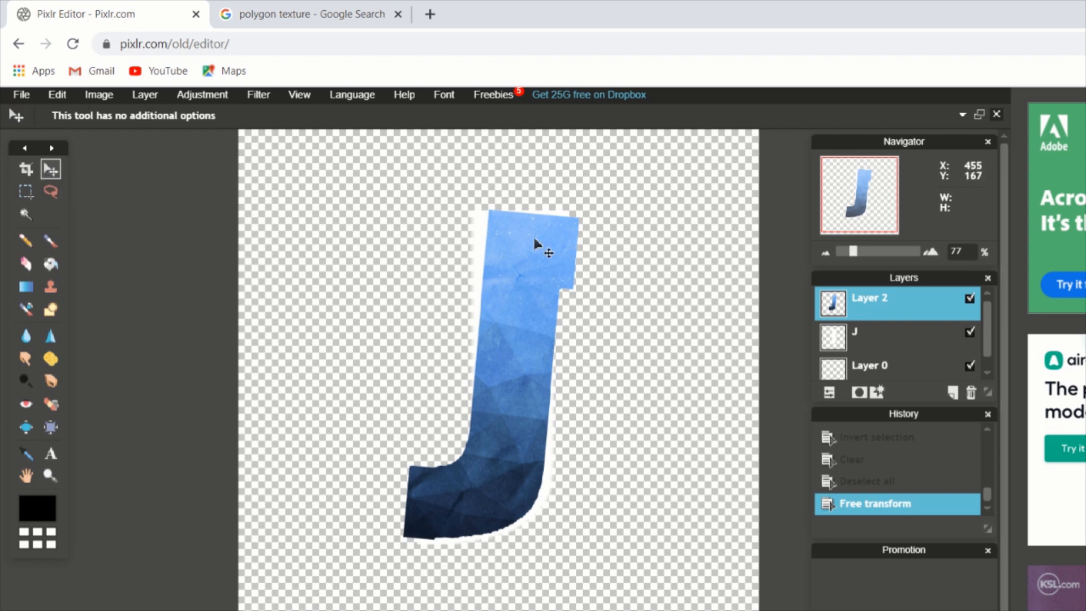
{"action": "left_click_drag", "start_coordinate": [527, 305], "coordinate": [520, 302]}
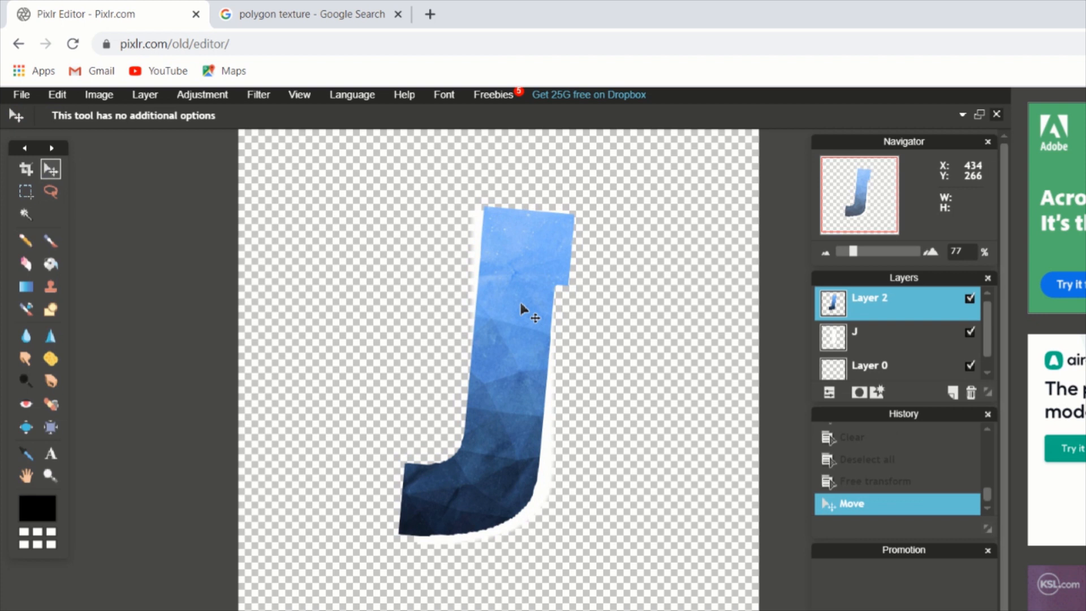
Step: Add an outer glow layer style to Layer 2 with hardness 10 and size 10
{"action": "right_click", "coordinate": [900, 298]}
{"action": "left_click", "coordinate": [961, 458]}
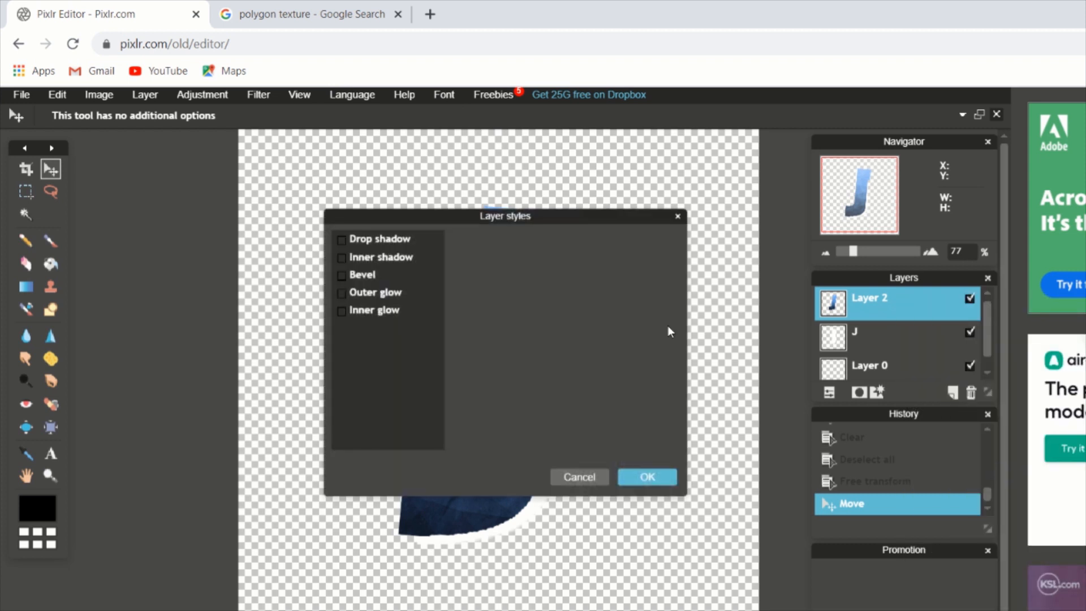
{"action": "left_click", "coordinate": [396, 291]}
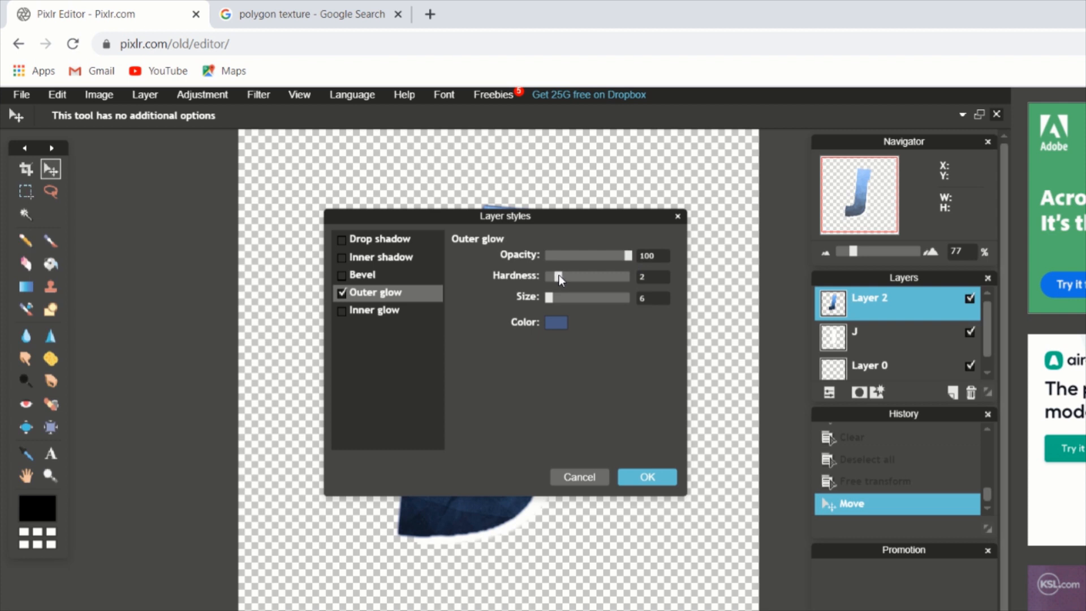
{"action": "left_click_drag", "start_coordinate": [561, 276], "coordinate": [635, 282]}
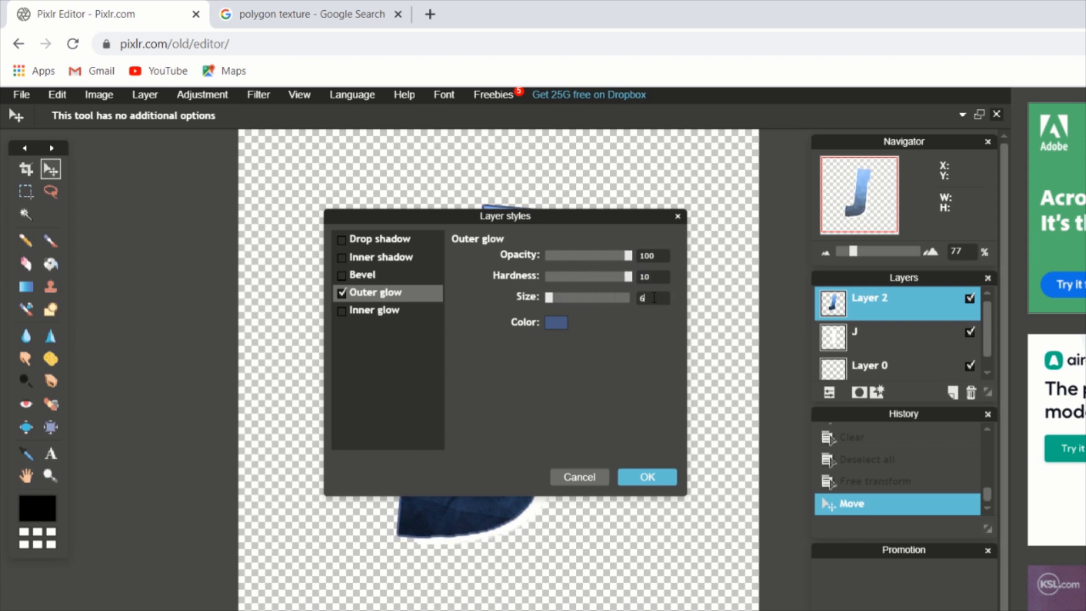
{"action": "left_click", "coordinate": [654, 297]}
{"action": "key", "text": "BackSpace"}
{"action": "type", "text": "10"}
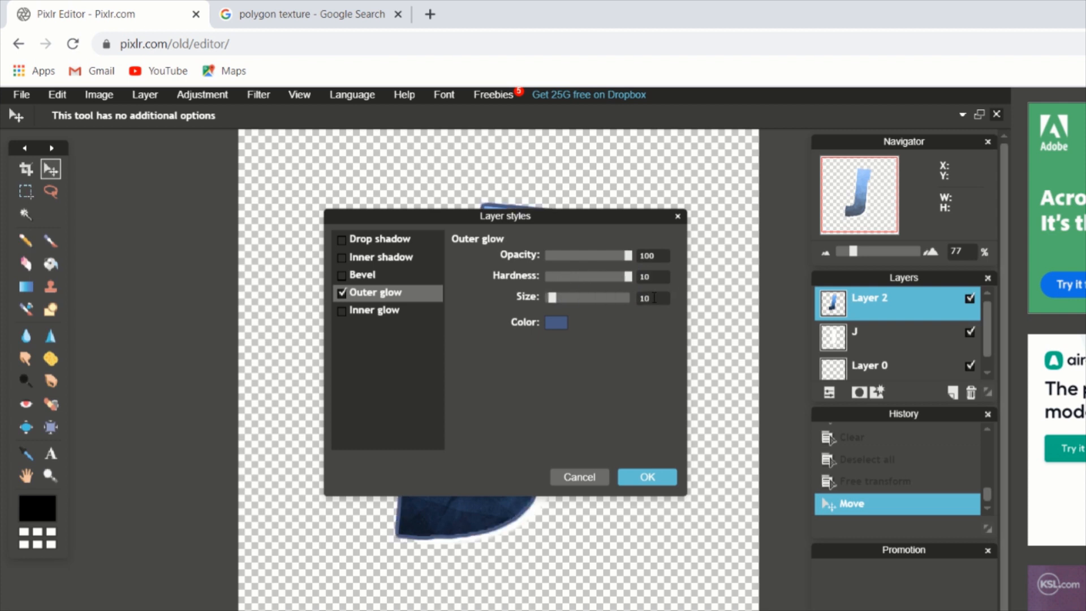
Step: Set the outer glow color to white (ffffff) and apply the layer style
{"action": "left_click", "coordinate": [559, 323]}
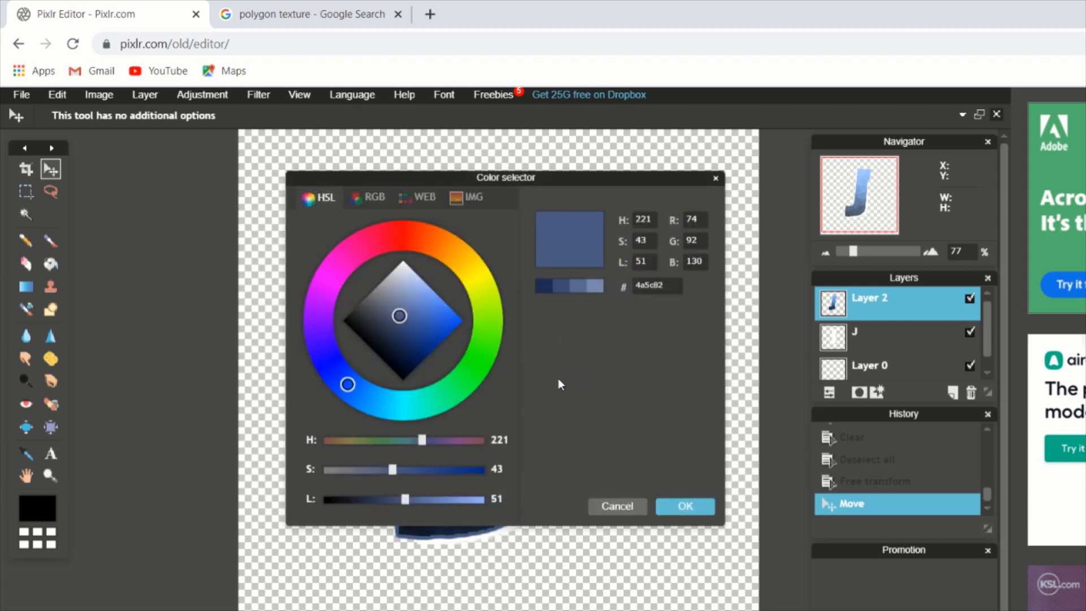
{"action": "left_click_drag", "start_coordinate": [412, 321], "coordinate": [422, 237]}
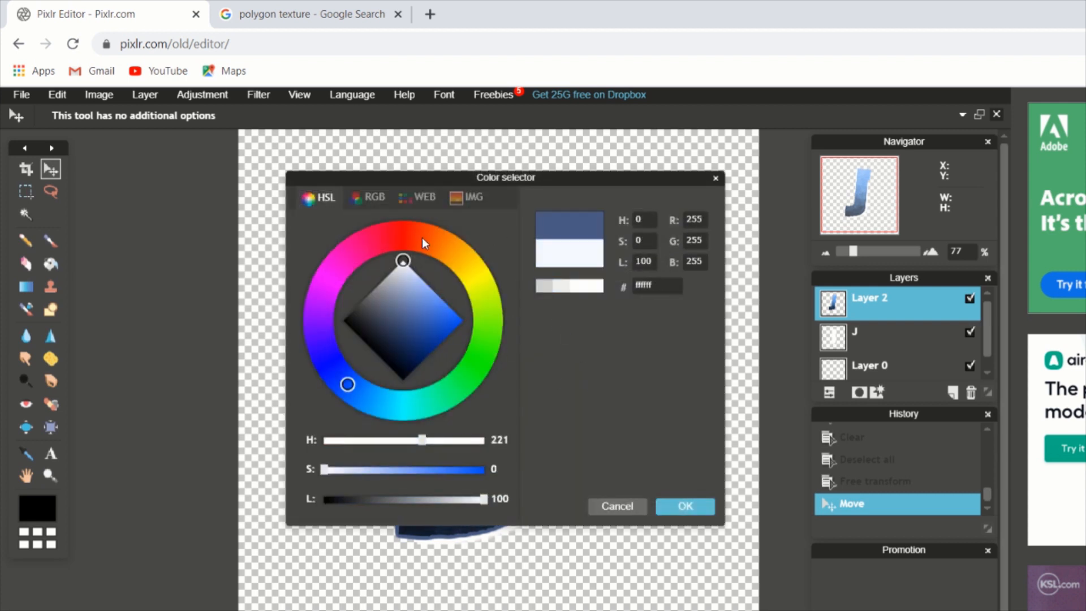
{"action": "left_click", "coordinate": [701, 507]}
{"action": "left_click", "coordinate": [644, 476]}
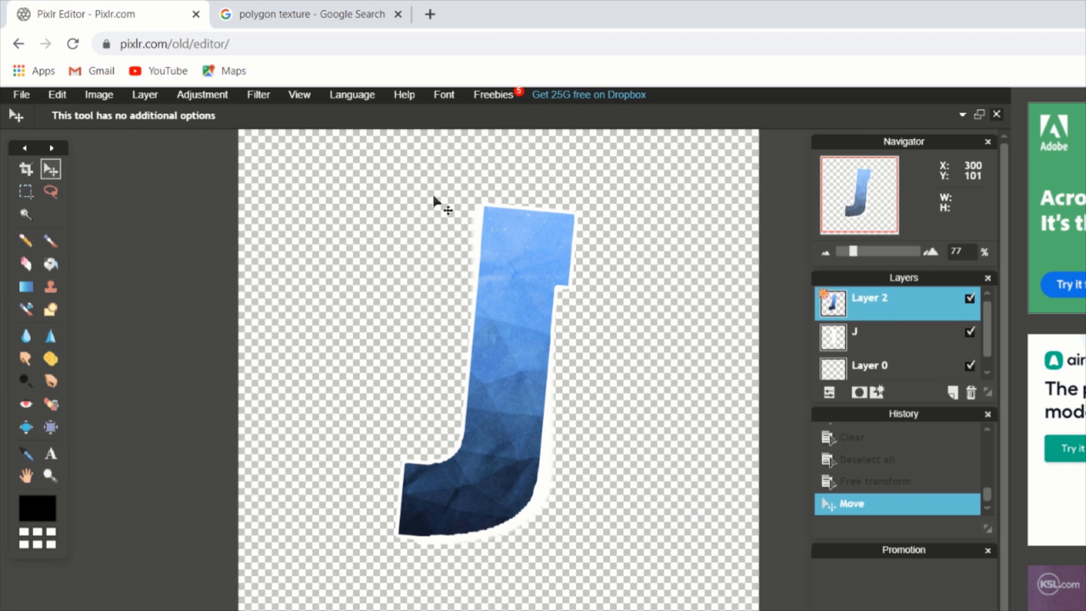
Step: Colorize the textured J on Layer 2 purple with Hue & Saturation, using hue 118 and saturation 34, and apply it
{"action": "left_click", "coordinate": [220, 106]}
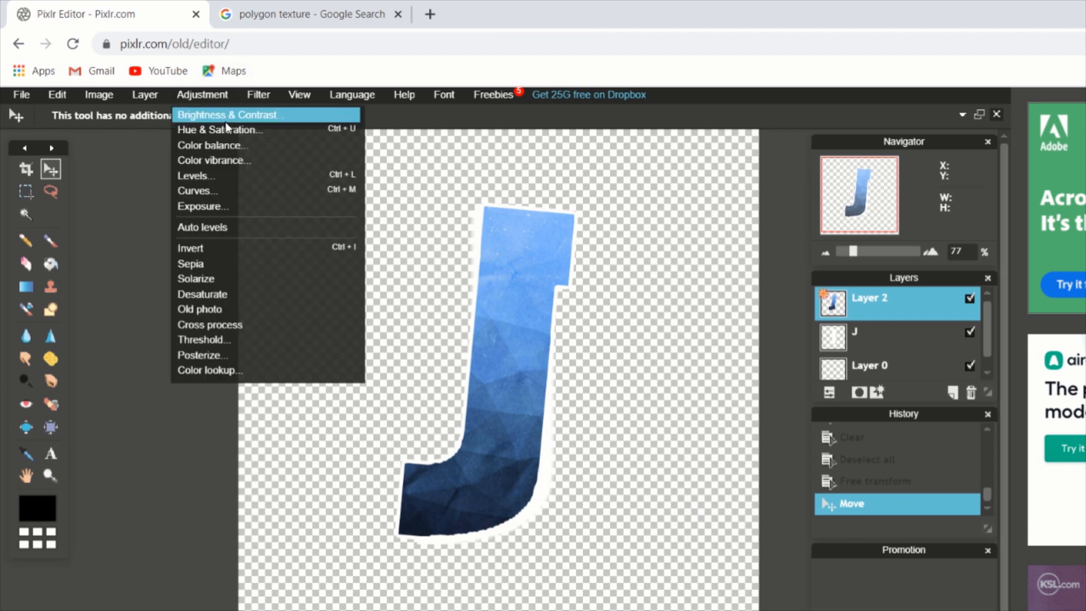
{"action": "left_click", "coordinate": [229, 129]}
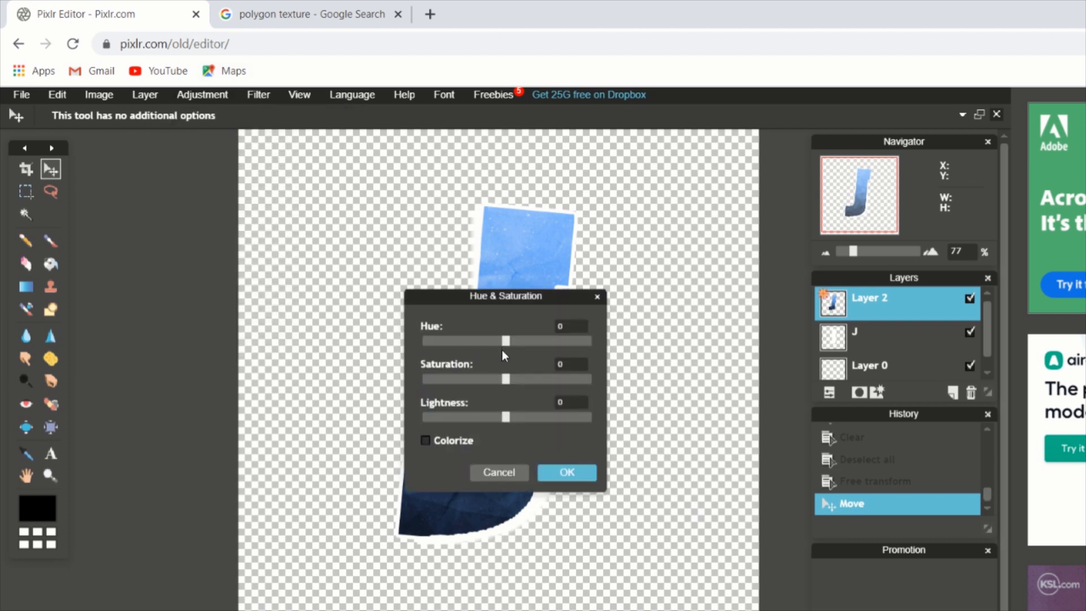
{"action": "left_click_drag", "start_coordinate": [506, 379], "coordinate": [520, 379]}
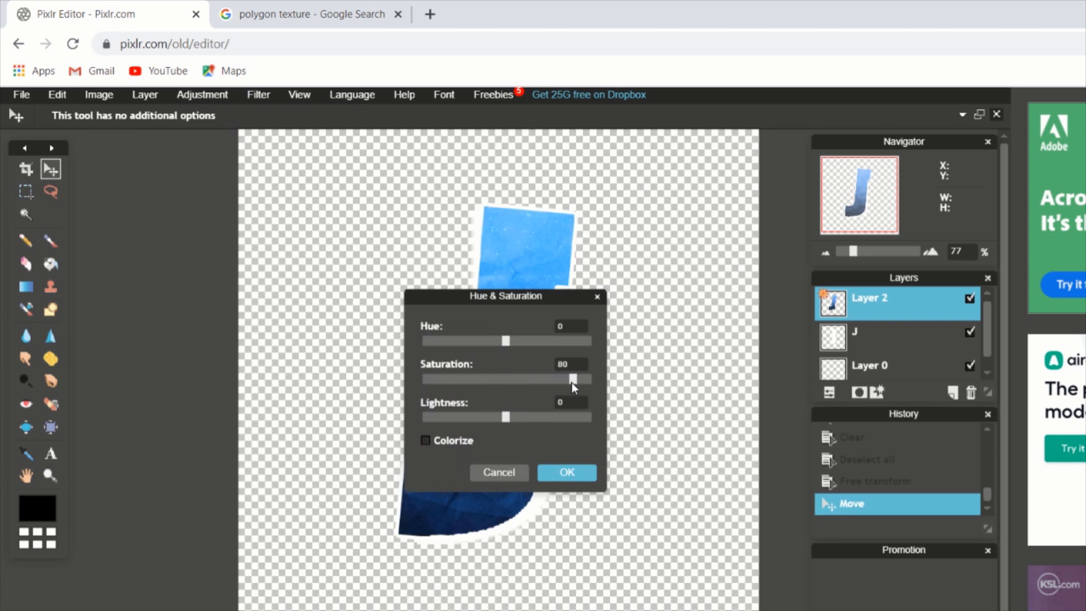
{"action": "left_click_drag", "start_coordinate": [509, 382], "coordinate": [504, 383]}
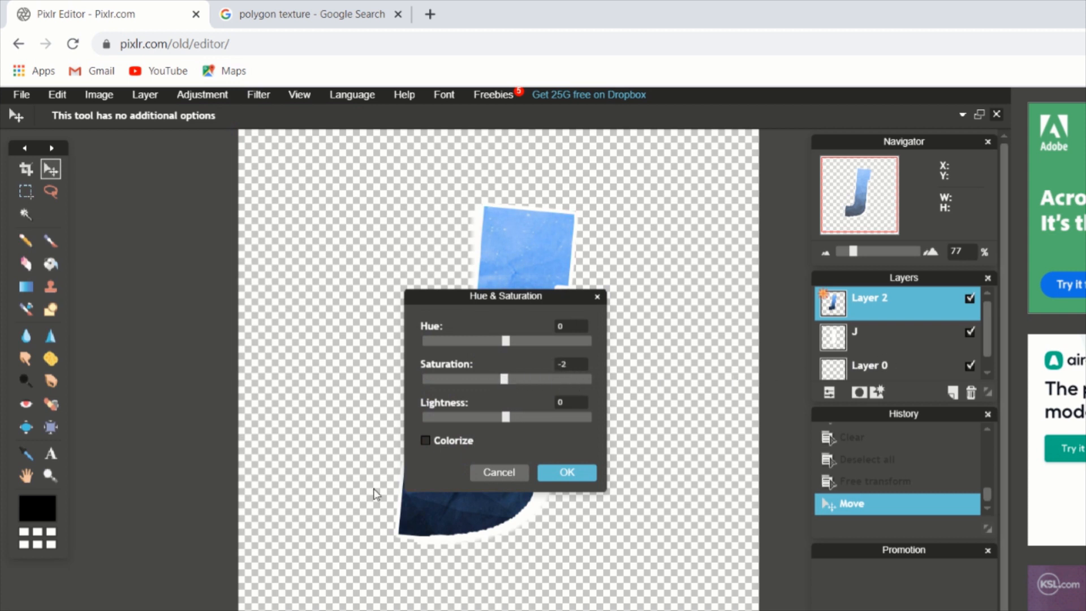
{"action": "left_click", "coordinate": [426, 441]}
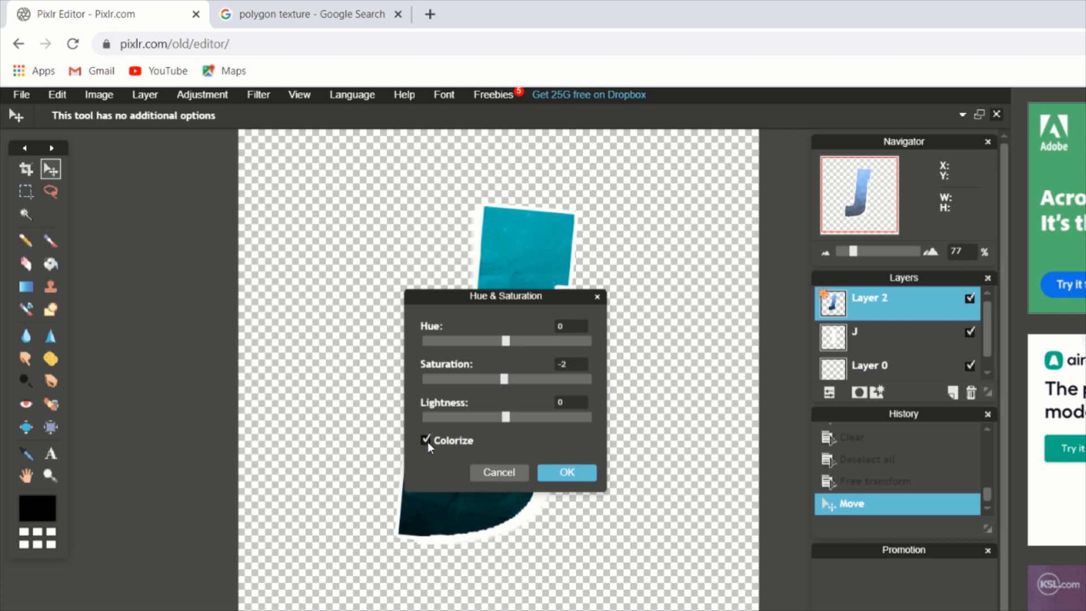
{"action": "left_click_drag", "start_coordinate": [552, 300], "coordinate": [711, 377]}
{"action": "left_click_drag", "start_coordinate": [664, 418], "coordinate": [717, 426]}
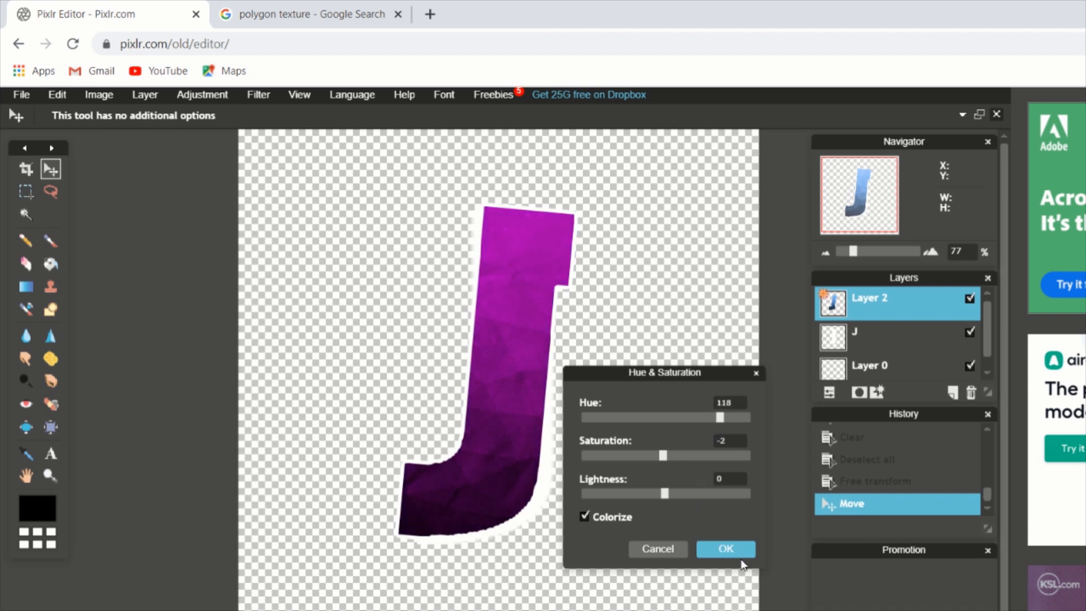
{"action": "left_click_drag", "start_coordinate": [660, 459], "coordinate": [693, 460]}
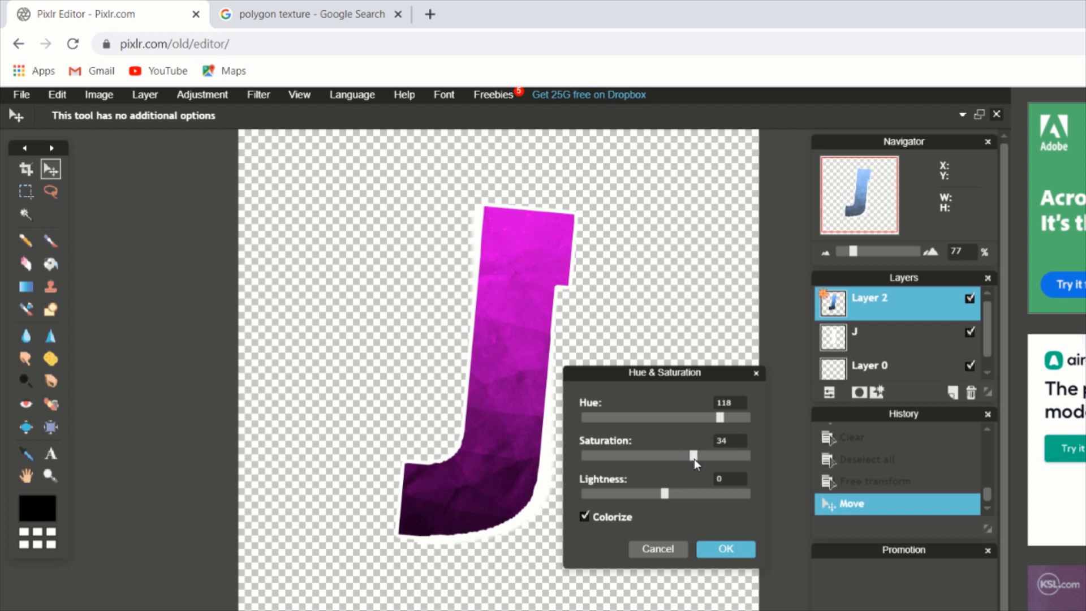
{"action": "left_click", "coordinate": [724, 549]}
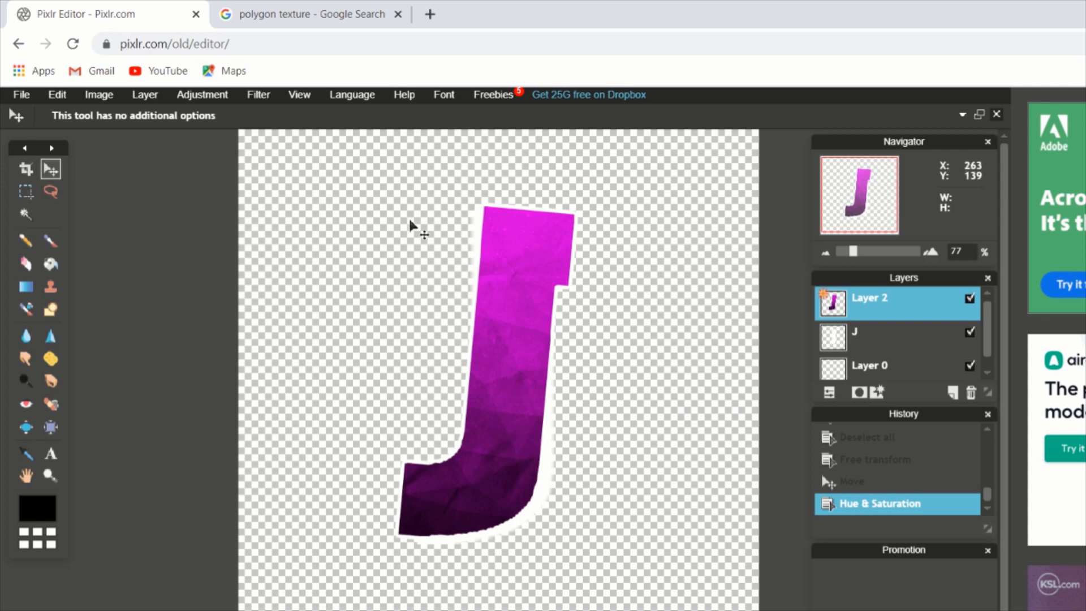
Step: Search Google for "space backgrounds" in a new browser tab and show the image results
{"action": "left_click", "coordinate": [430, 15]}
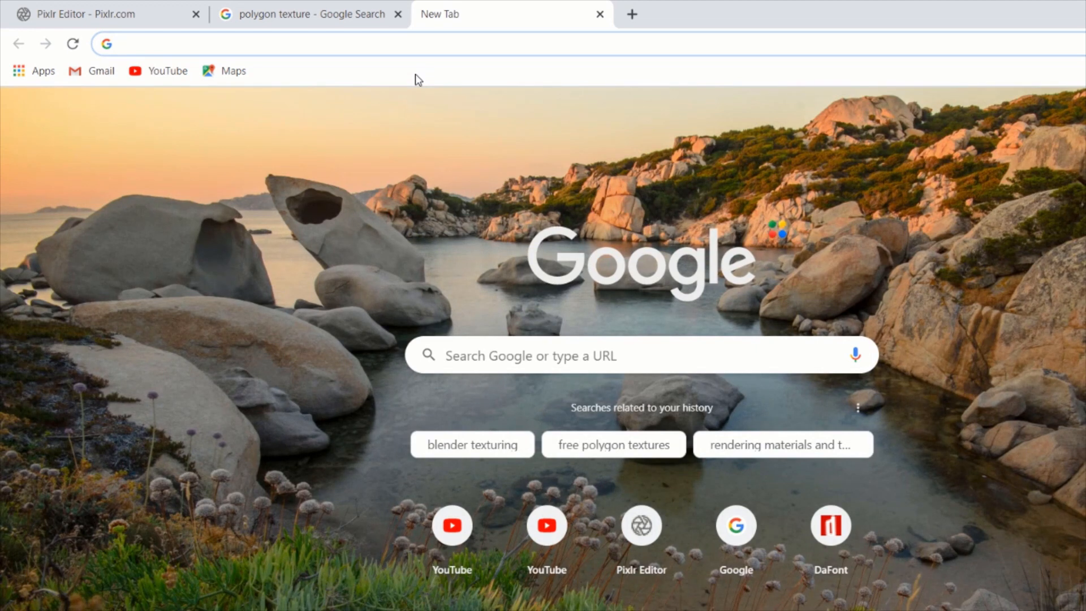
{"action": "type", "text": "space backgrounds"}
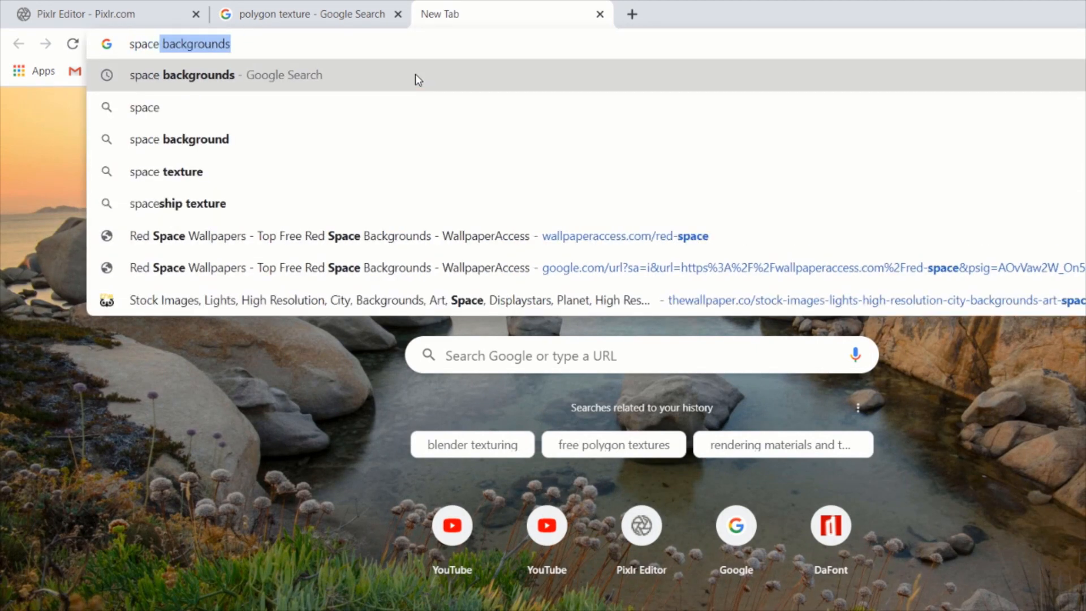
{"action": "key", "text": "Return"}
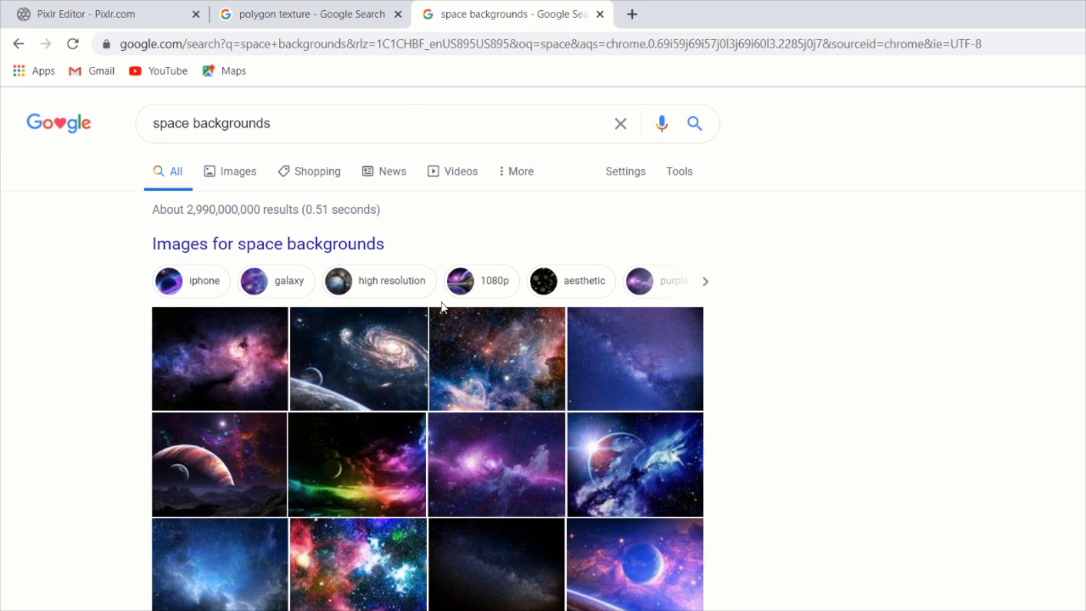
{"action": "left_click", "coordinate": [237, 174]}
Step: Look through the space background image results for a suitable picture
{"action": "scroll", "coordinate": [512, 342], "scroll_direction": "down", "scroll_amount": 9}
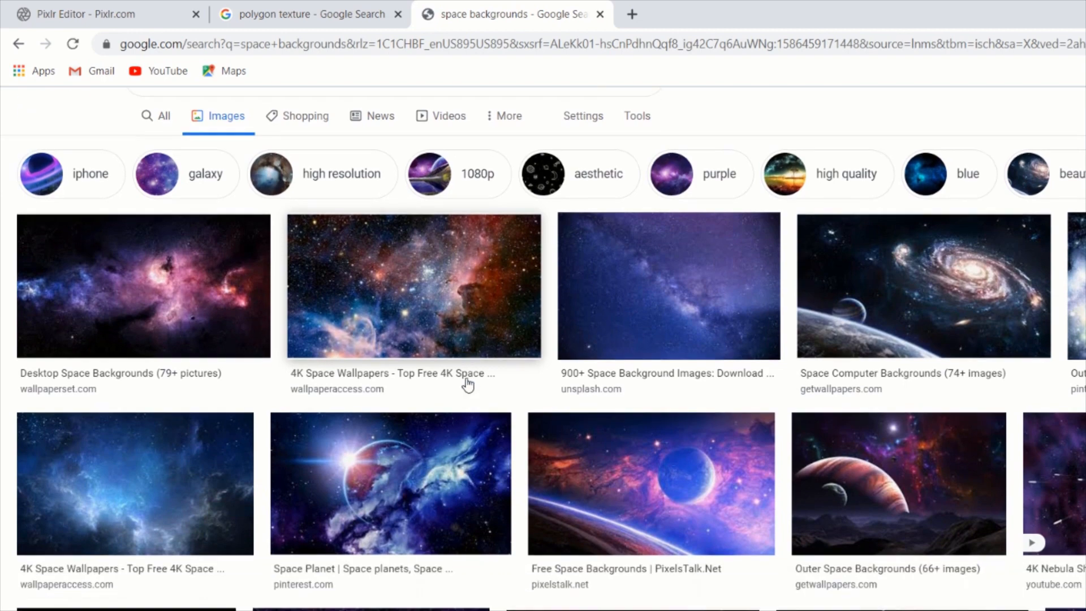
{"action": "scroll", "coordinate": [467, 384], "scroll_direction": "down", "scroll_amount": 14}
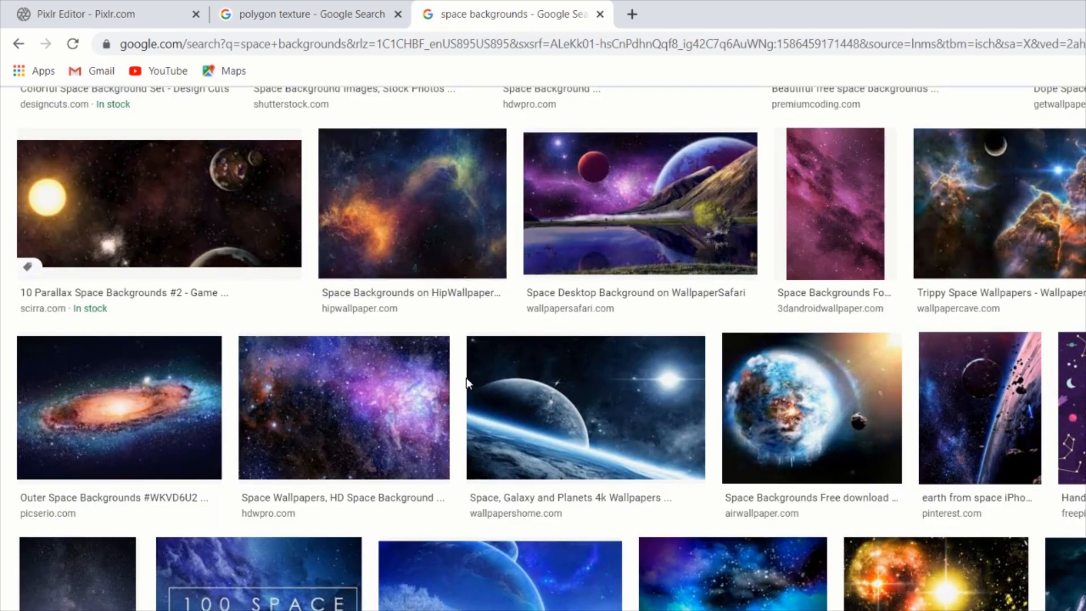
{"action": "scroll", "coordinate": [467, 384], "scroll_direction": "down", "scroll_amount": 7}
{"action": "scroll", "coordinate": [467, 384], "scroll_direction": "down", "scroll_amount": 13}
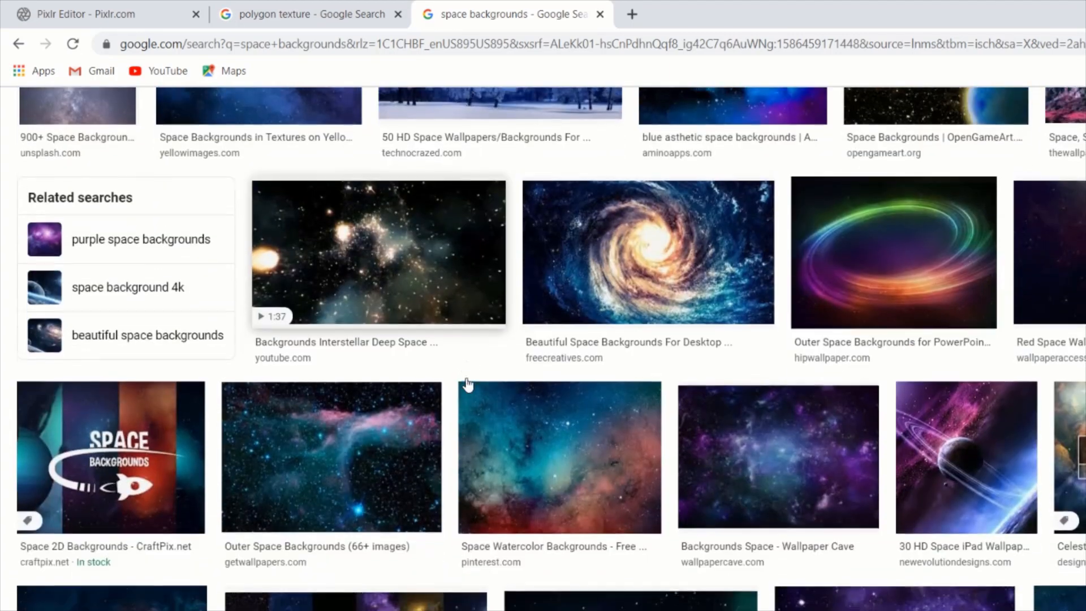
{"action": "scroll", "coordinate": [467, 385], "scroll_direction": "down", "scroll_amount": 7}
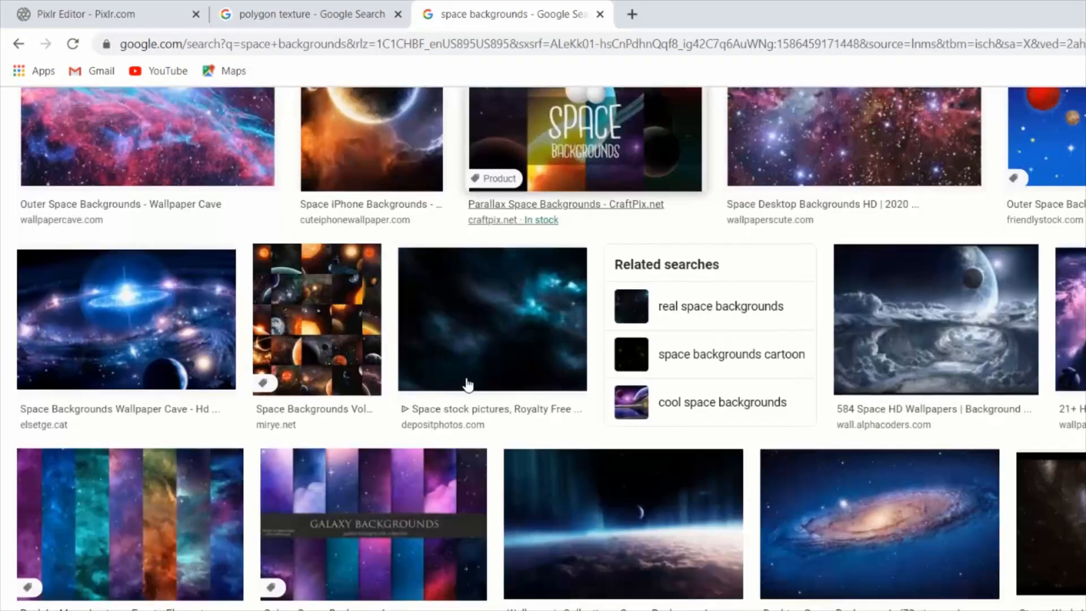
{"action": "scroll", "coordinate": [467, 384], "scroll_direction": "down", "scroll_amount": 9}
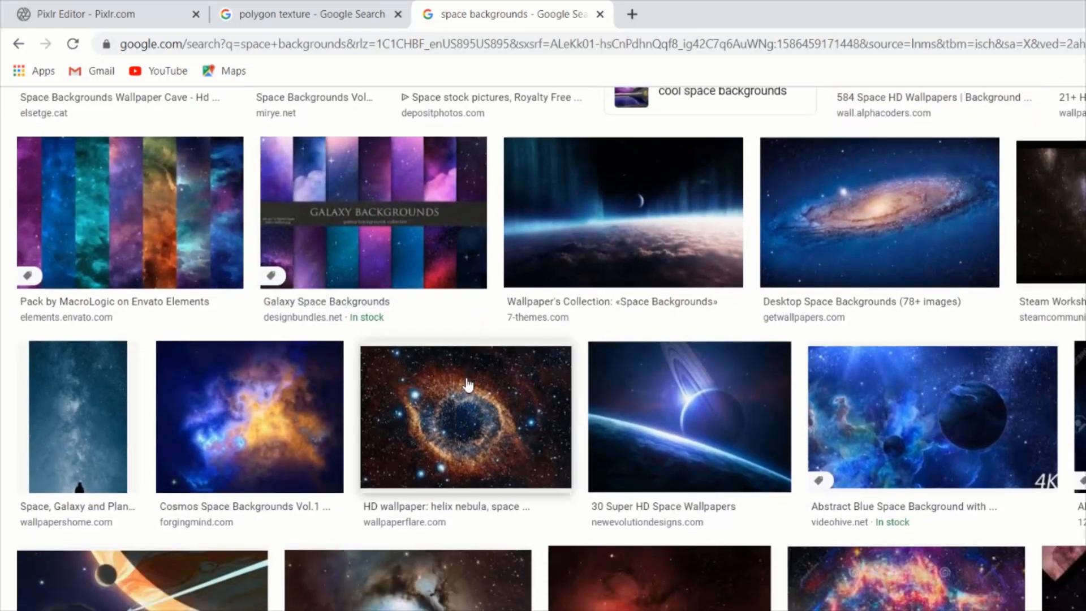
{"action": "scroll", "coordinate": [467, 384], "scroll_direction": "up", "scroll_amount": 1}
{"action": "scroll", "coordinate": [468, 385], "scroll_direction": "up", "scroll_amount": 17}
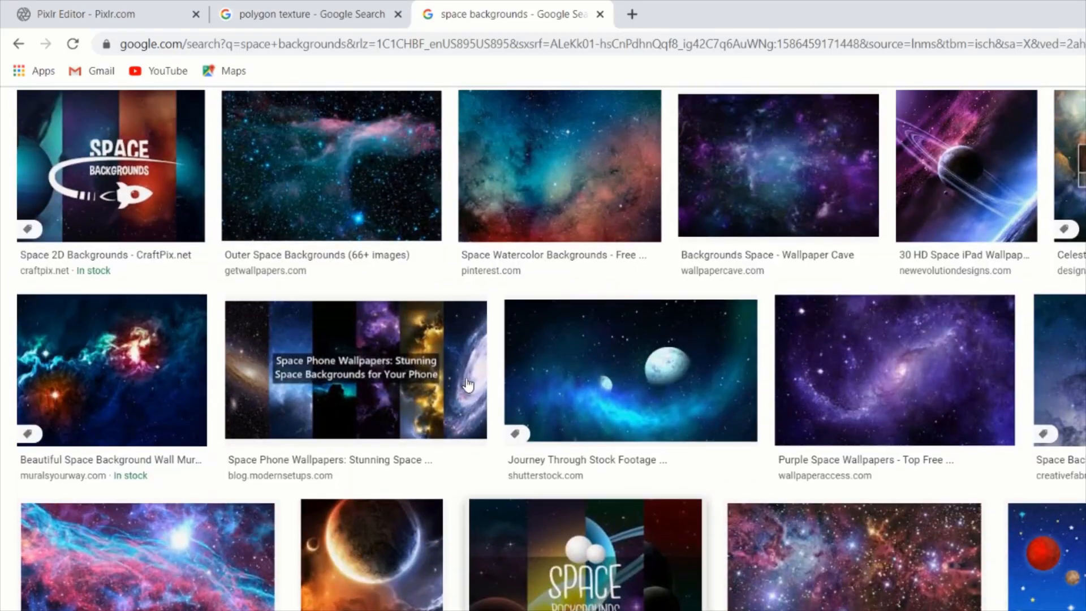
{"action": "scroll", "coordinate": [467, 385], "scroll_direction": "up", "scroll_amount": 2}
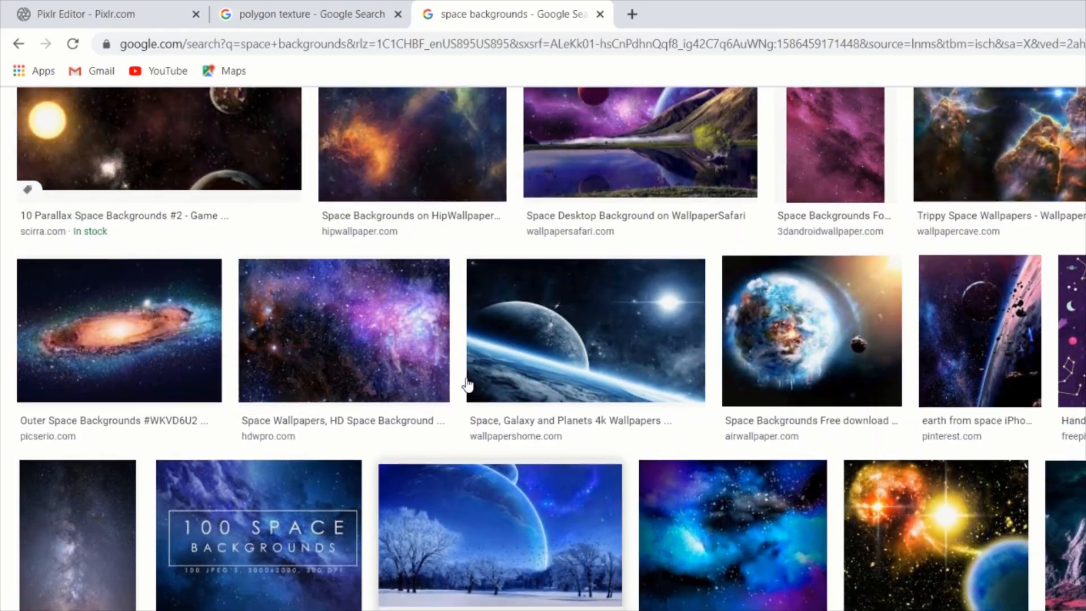
Step: Preview the "Space, Galaxy and Planets 4k Wallpapers" image and save it to the Desktop as the JPEG file 16848
{"action": "left_click", "coordinate": [622, 339]}
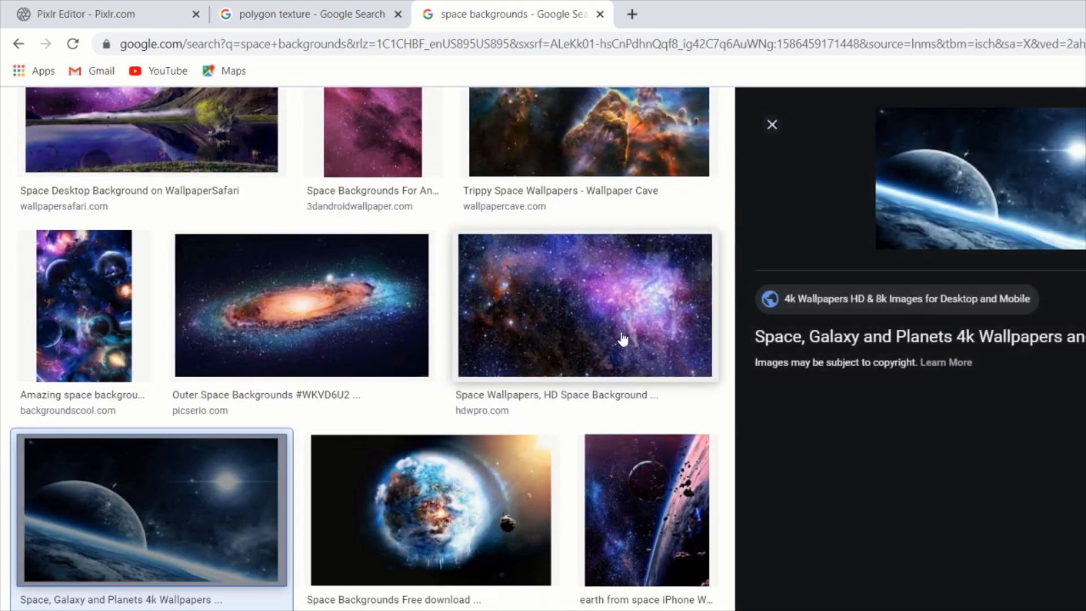
{"action": "middle_click", "coordinate": [927, 298]}
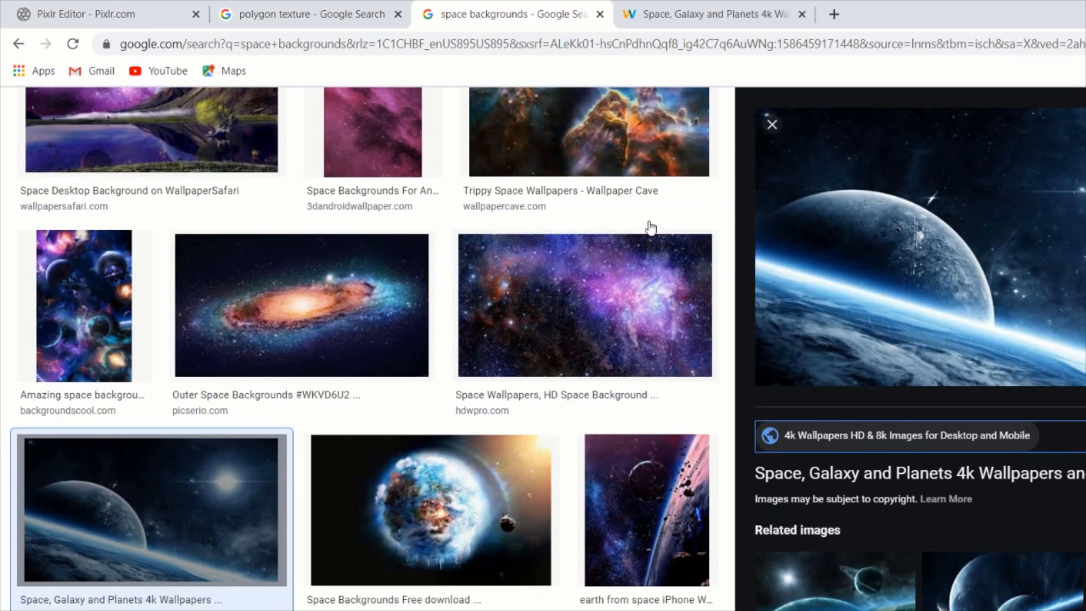
{"action": "right_click", "coordinate": [872, 303]}
{"action": "left_click", "coordinate": [981, 458]}
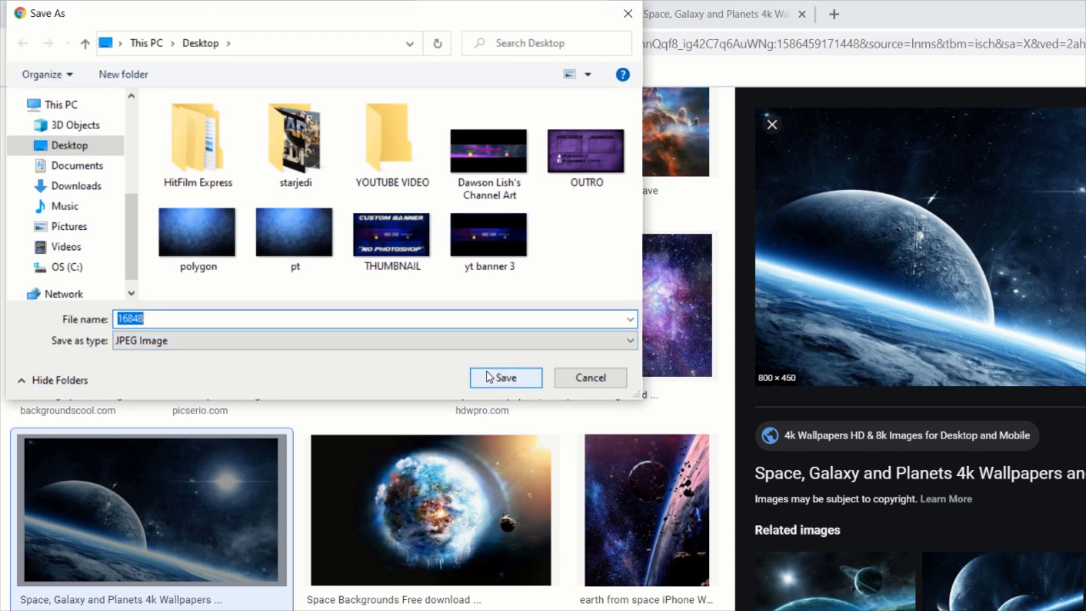
{"action": "left_click", "coordinate": [492, 378]}
Step: Return to Pixlr Editor and open the image 16848 from the Desktop as a layer
{"action": "left_click", "coordinate": [113, 14]}
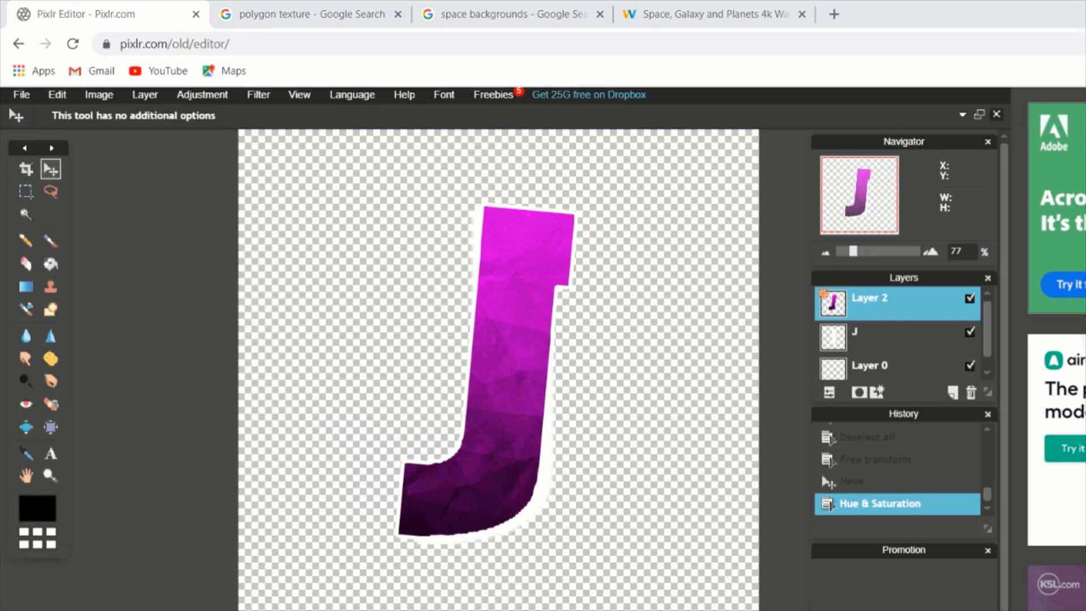
{"action": "left_click", "coordinate": [145, 94]}
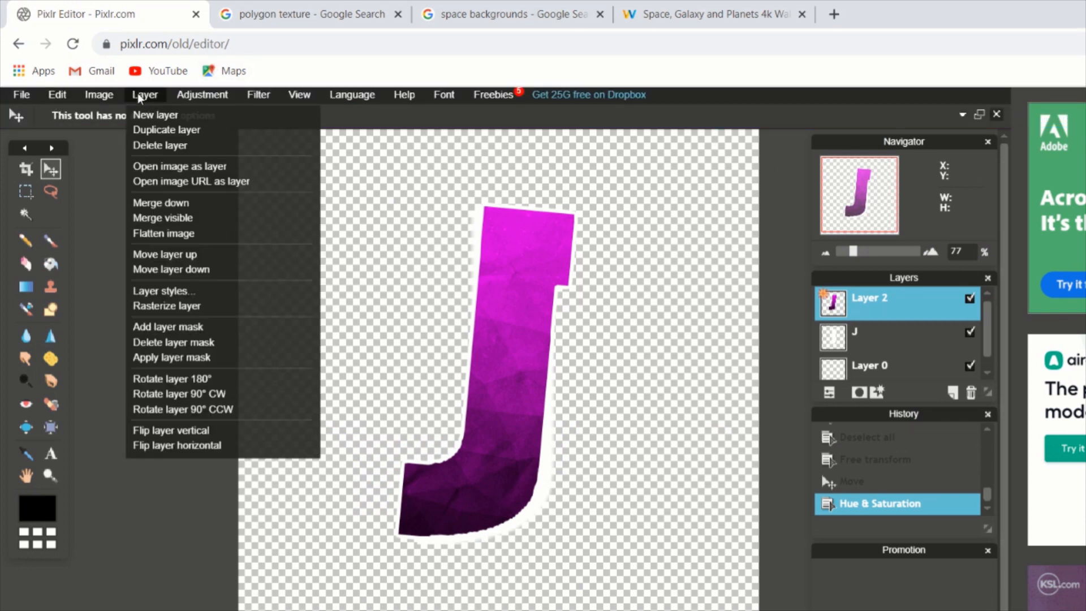
{"action": "left_click", "coordinate": [162, 166]}
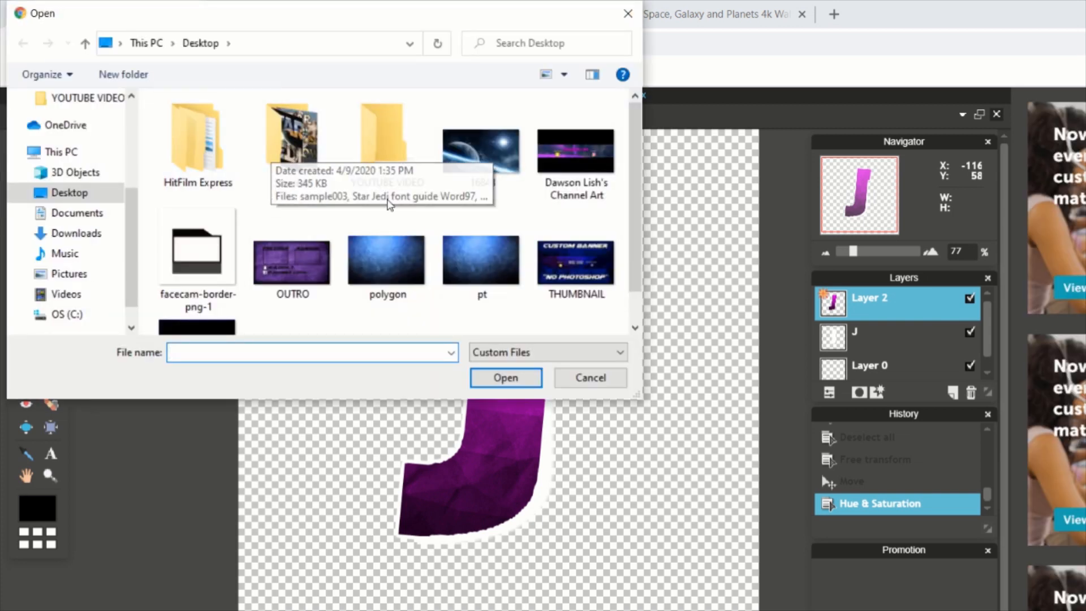
{"action": "scroll", "coordinate": [279, 247], "scroll_direction": "down", "scroll_amount": 1}
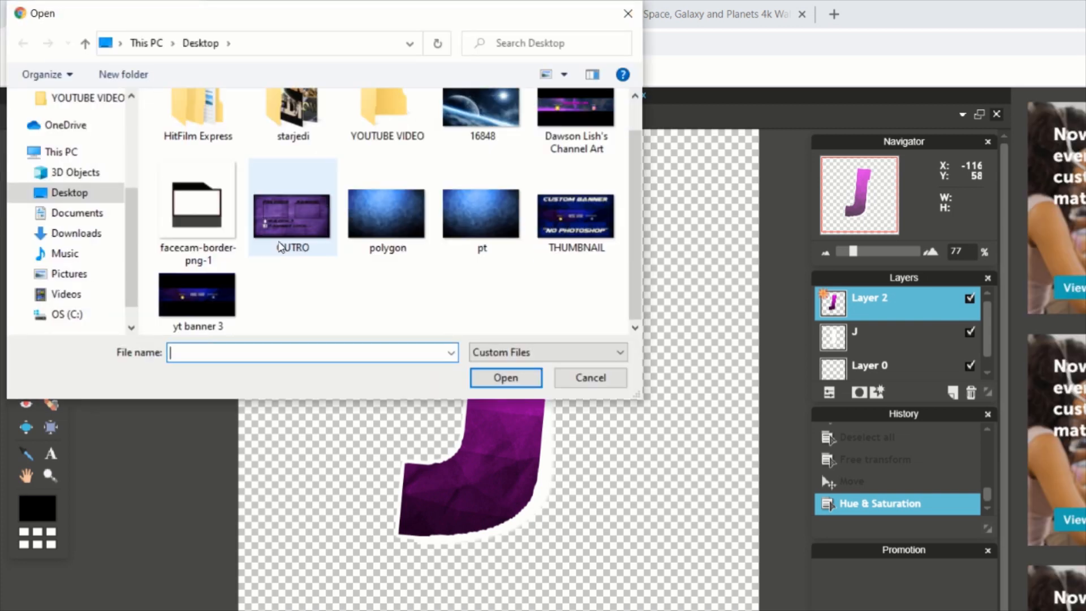
{"action": "scroll", "coordinate": [364, 244], "scroll_direction": "up", "scroll_amount": 1}
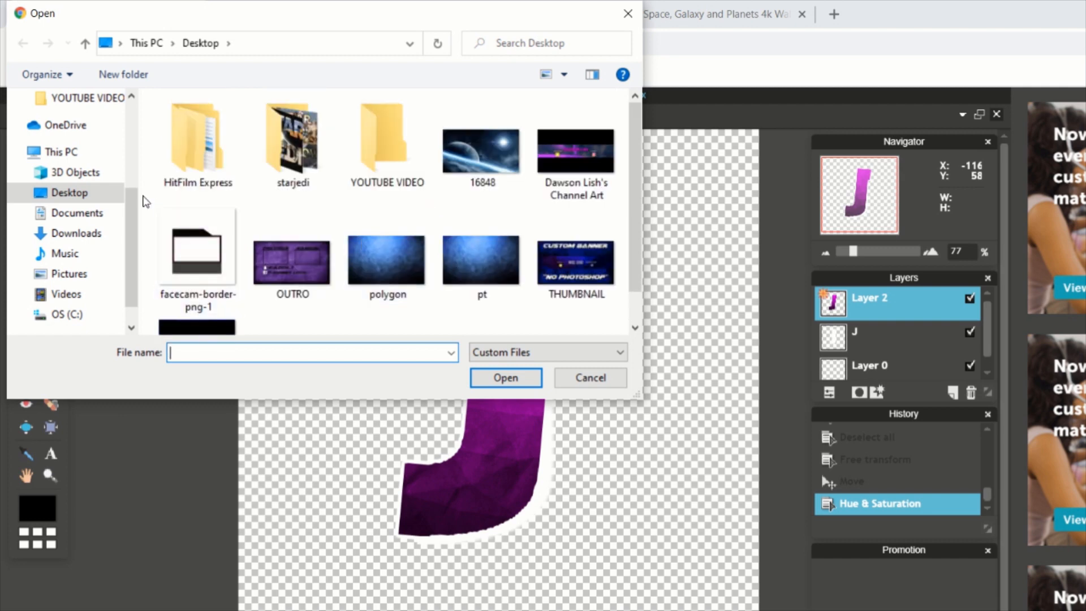
{"action": "double_click", "coordinate": [481, 150]}
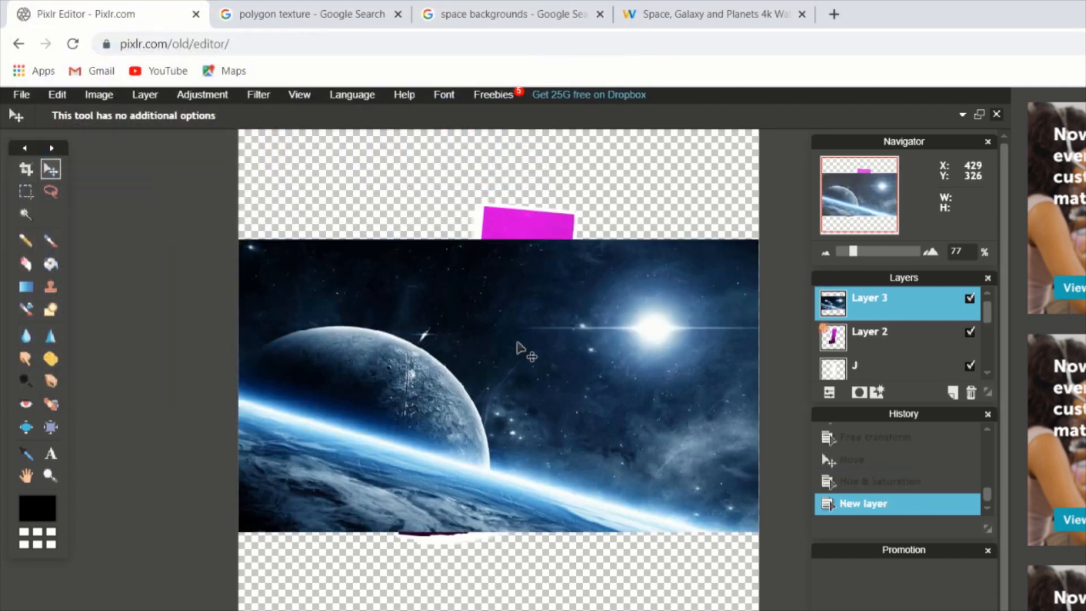
Step: Enlarge the space image on Layer 3 with Free Transform until it covers the whole canvas, and place it beneath the letter layer
{"action": "left_click", "coordinate": [57, 94]}
{"action": "left_click", "coordinate": [127, 221]}
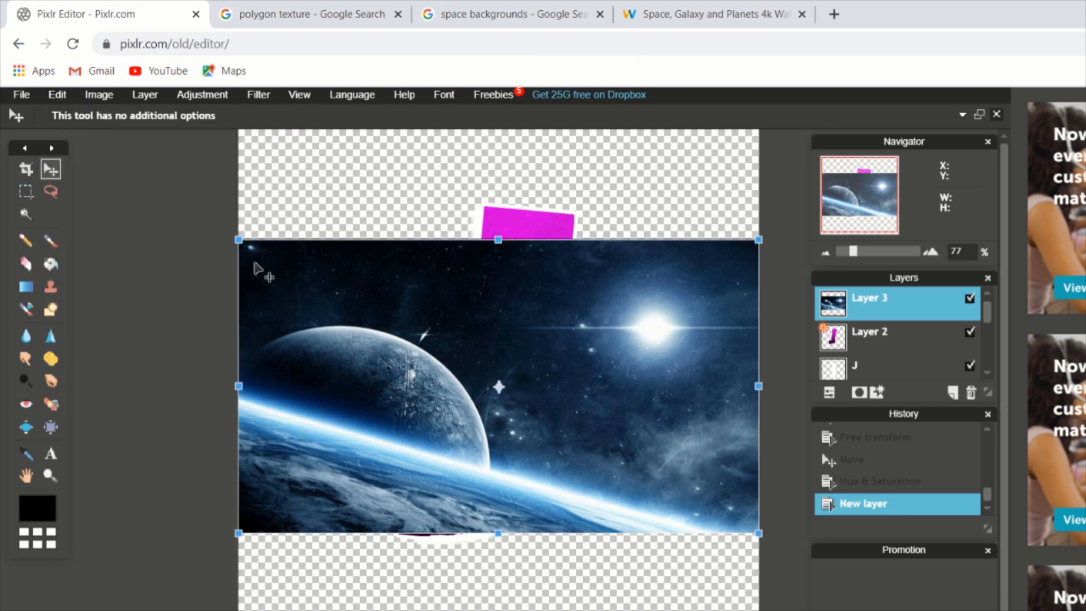
{"action": "left_click_drag", "start_coordinate": [233, 235], "coordinate": [143, 86]}
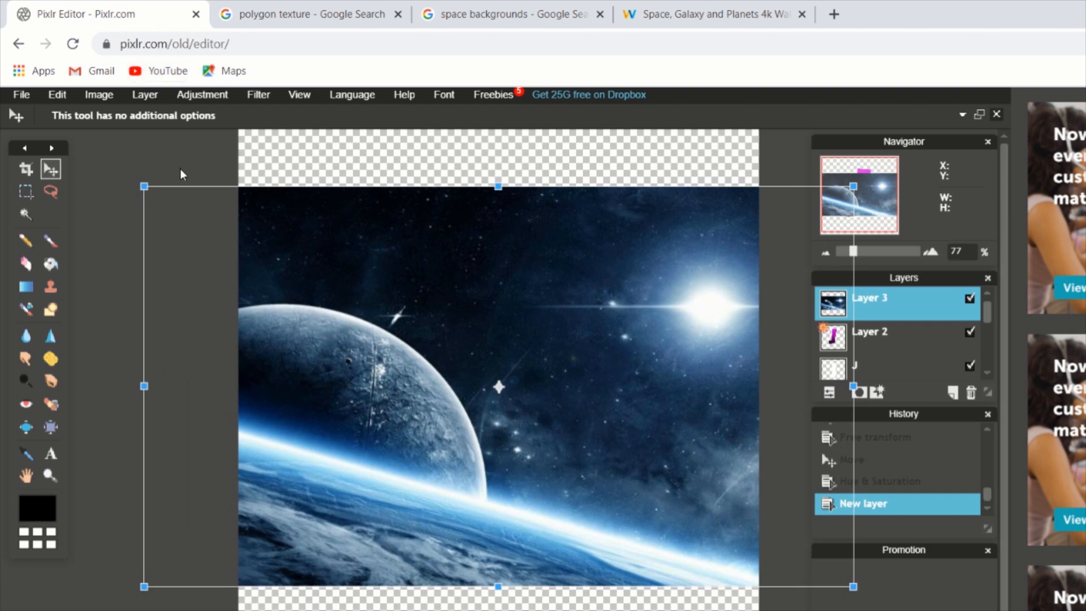
{"action": "left_click_drag", "start_coordinate": [142, 183], "coordinate": [3, 106]}
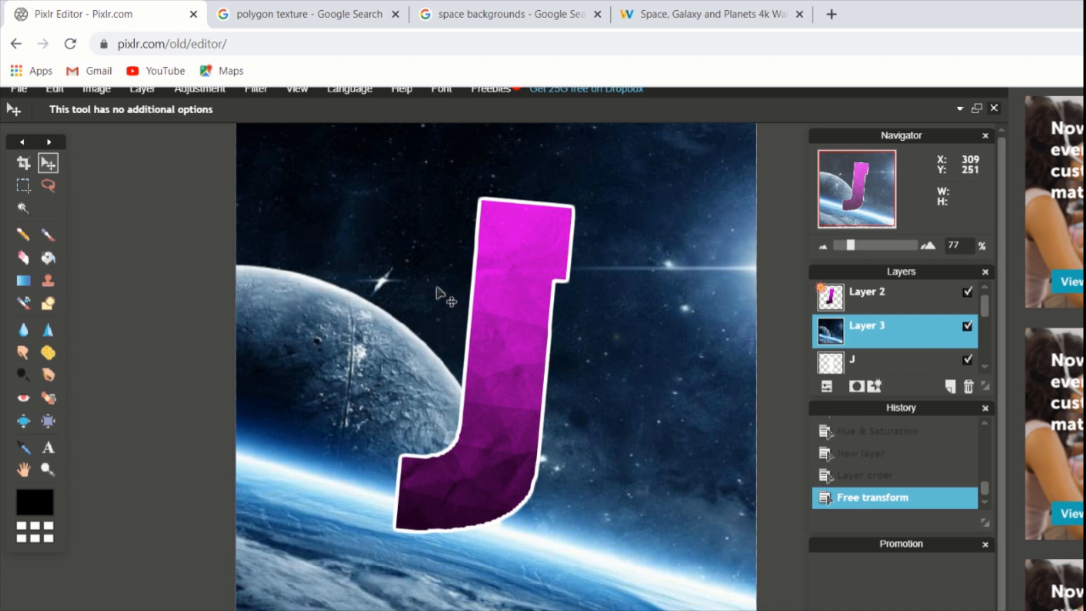
Step: Adjust the space background's Hue & Saturation, setting lightness to -22 and raising the saturation slightly
{"action": "left_click", "coordinate": [207, 93]}
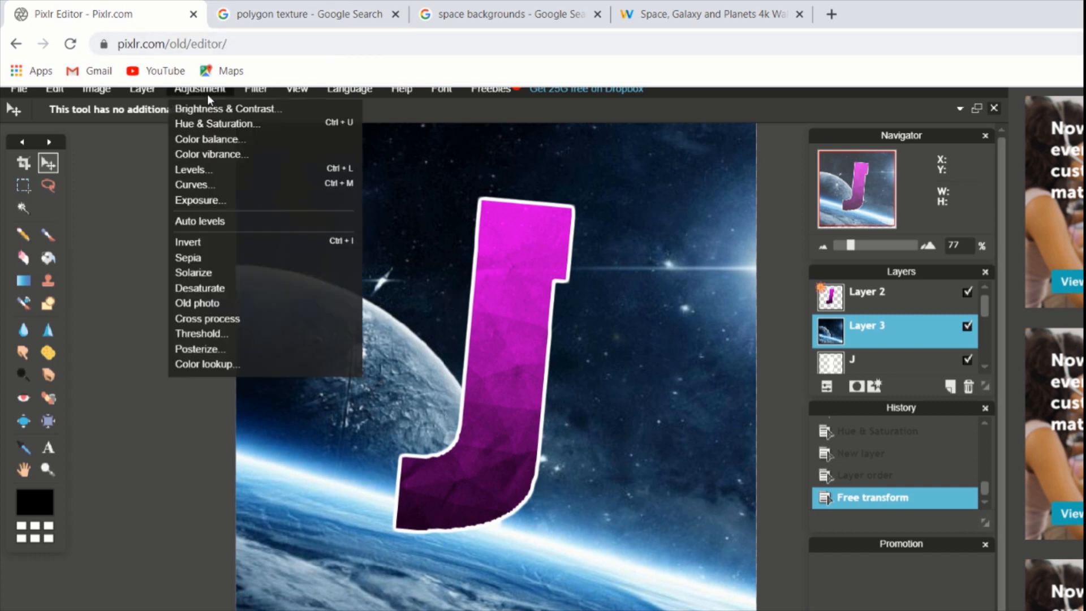
{"action": "left_click", "coordinate": [224, 124]}
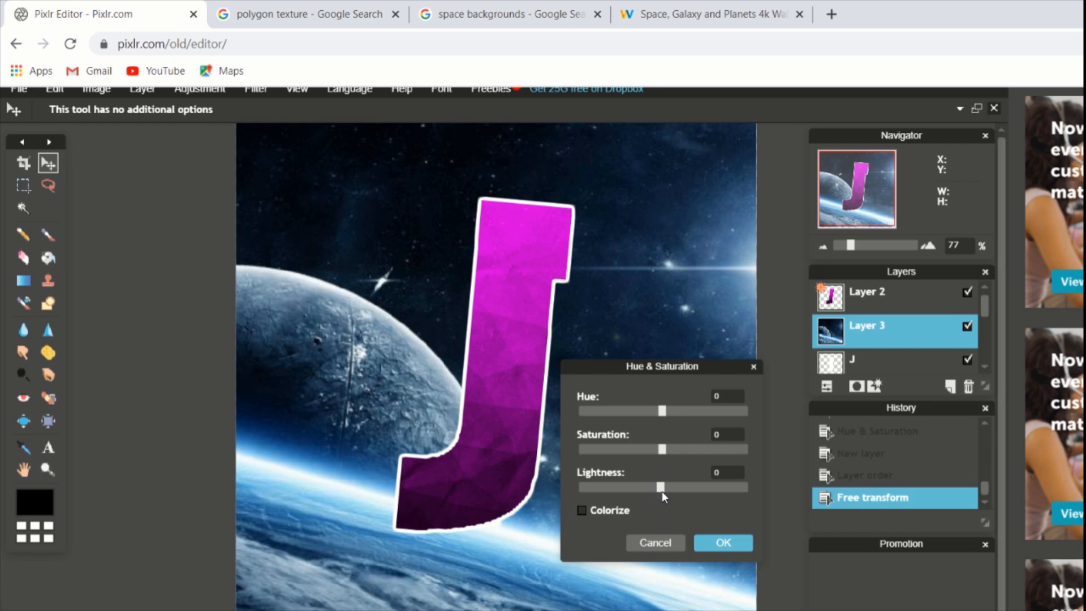
{"action": "left_click_drag", "start_coordinate": [663, 491], "coordinate": [644, 490]}
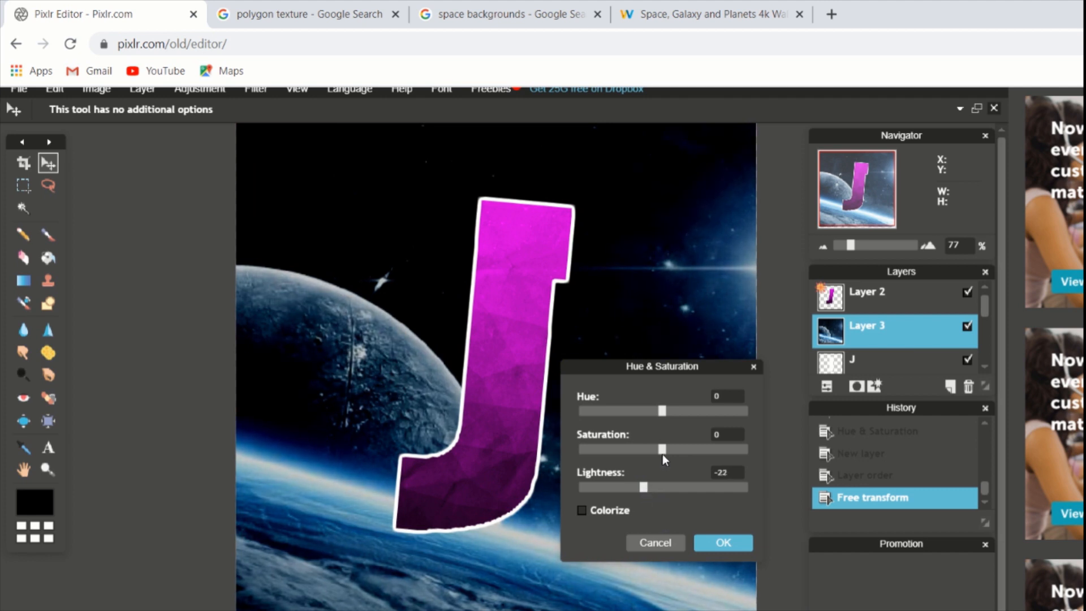
{"action": "left_click_drag", "start_coordinate": [663, 452], "coordinate": [680, 453]}
{"action": "left_click", "coordinate": [715, 542]}
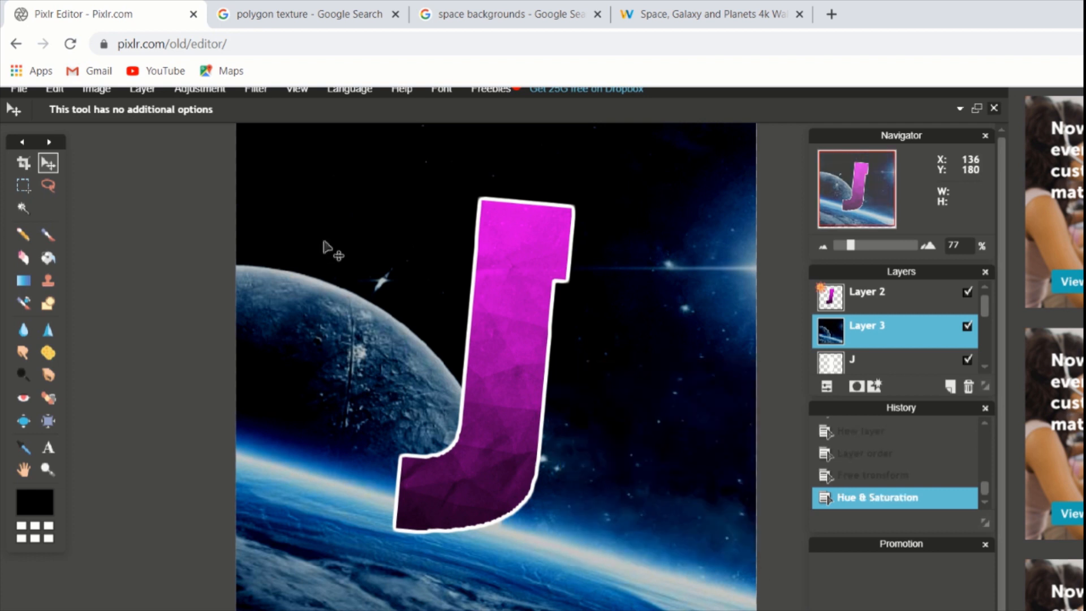
Step: Colorize the space background purple using Hue & Saturation with a hue of 119
{"action": "left_click", "coordinate": [199, 89]}
{"action": "left_click", "coordinate": [224, 124]}
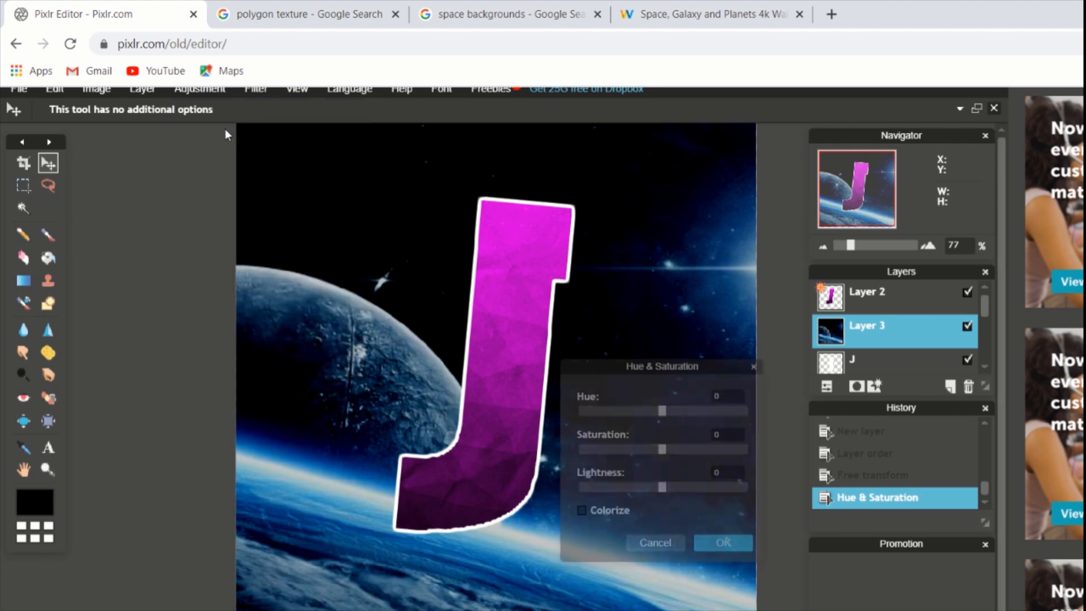
{"action": "left_click", "coordinate": [582, 510]}
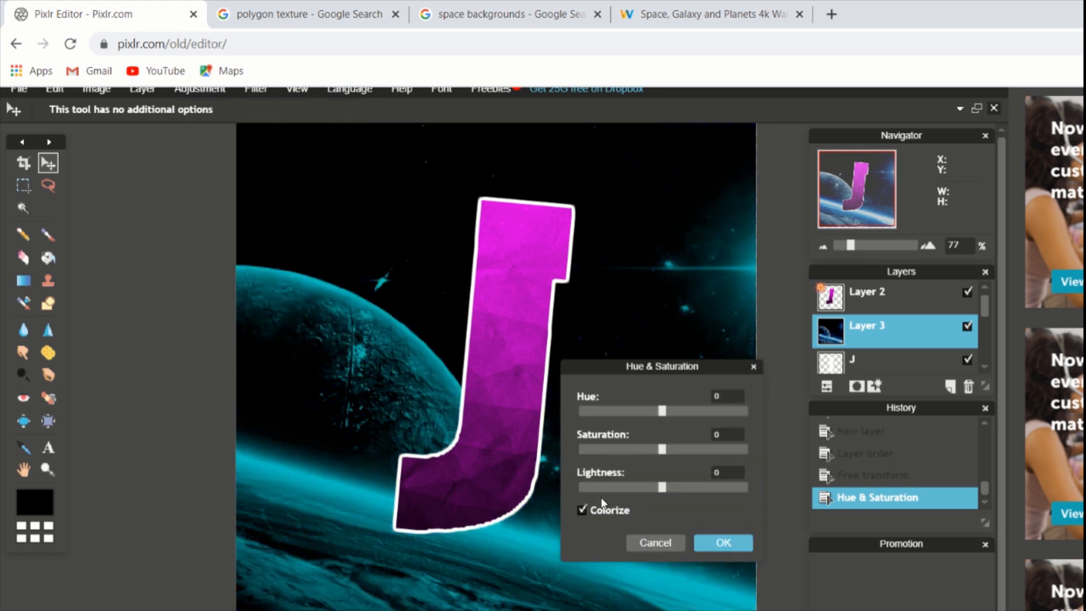
{"action": "left_click_drag", "start_coordinate": [663, 411], "coordinate": [722, 414]}
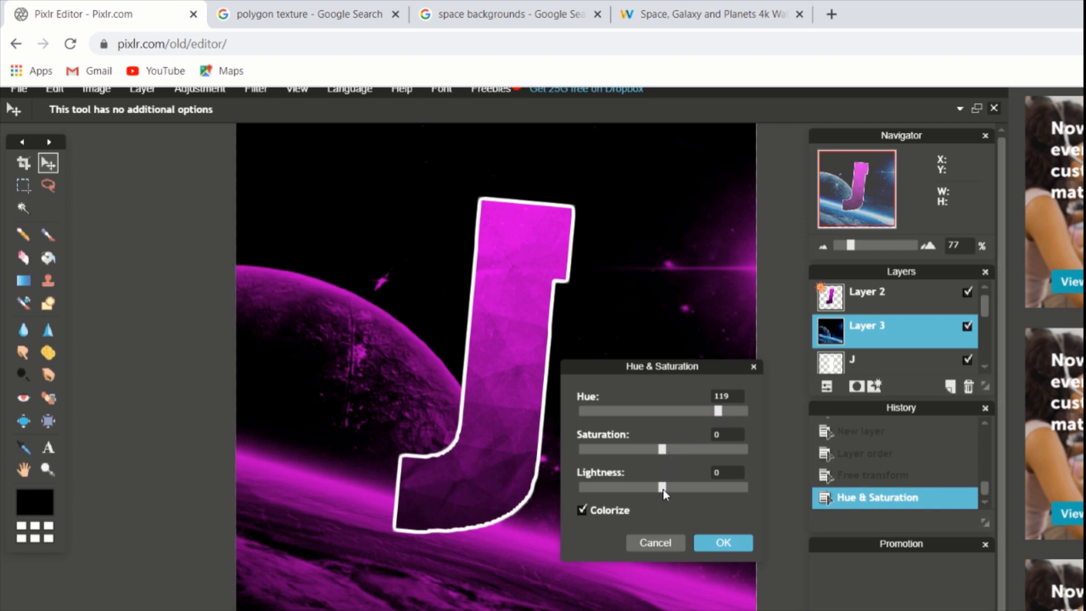
{"action": "left_click", "coordinate": [726, 543]}
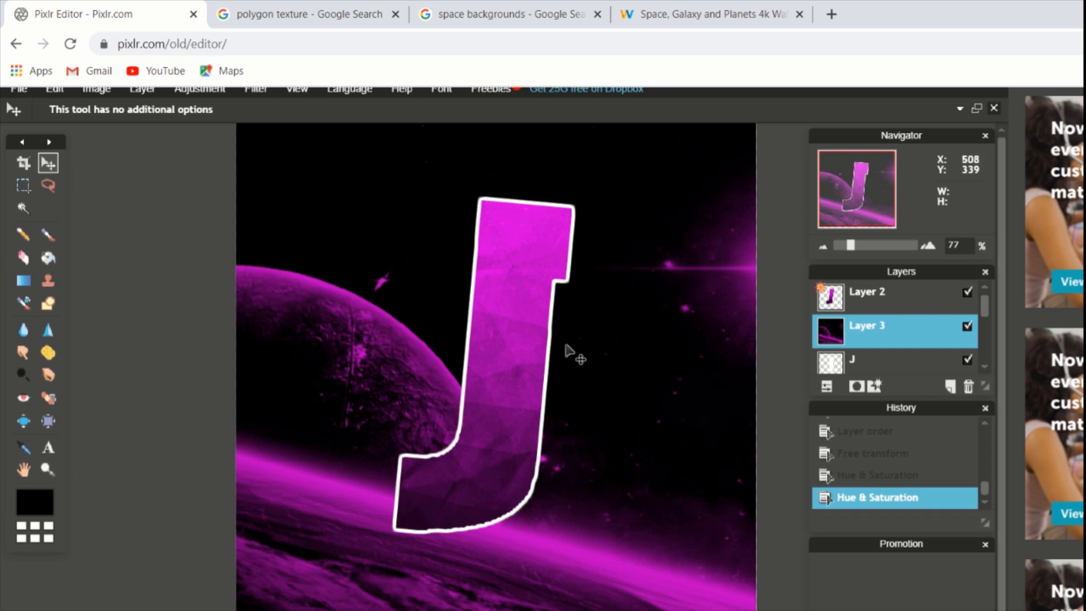
Step: Set the space background's brightness to -13 and contrast to -18
{"action": "left_click", "coordinate": [195, 89]}
{"action": "left_click", "coordinate": [207, 113]}
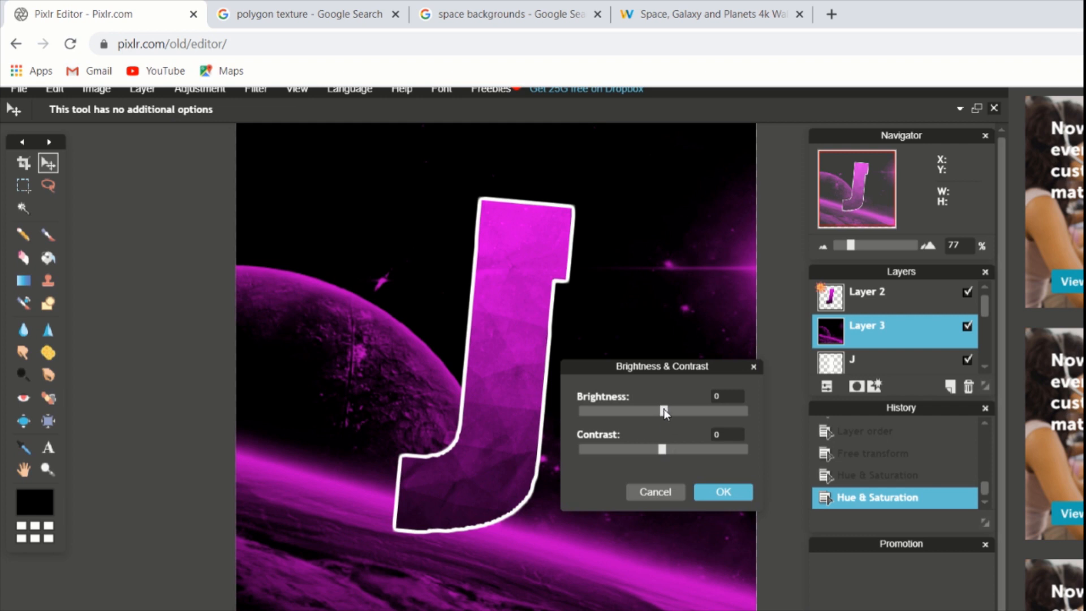
{"action": "left_click_drag", "start_coordinate": [663, 409], "coordinate": [649, 411]}
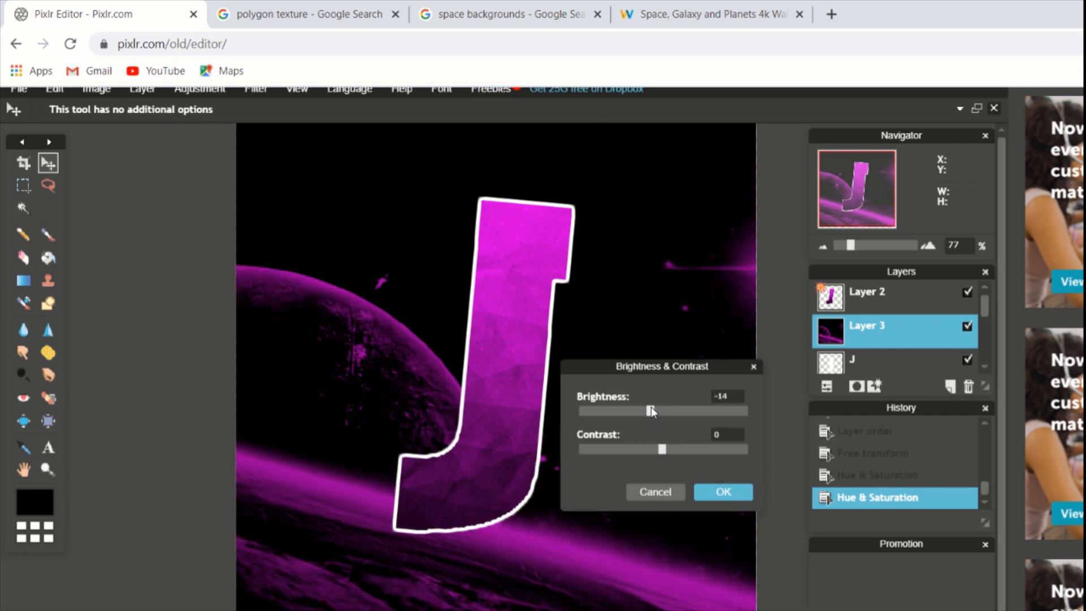
{"action": "left_click_drag", "start_coordinate": [662, 448], "coordinate": [647, 442]}
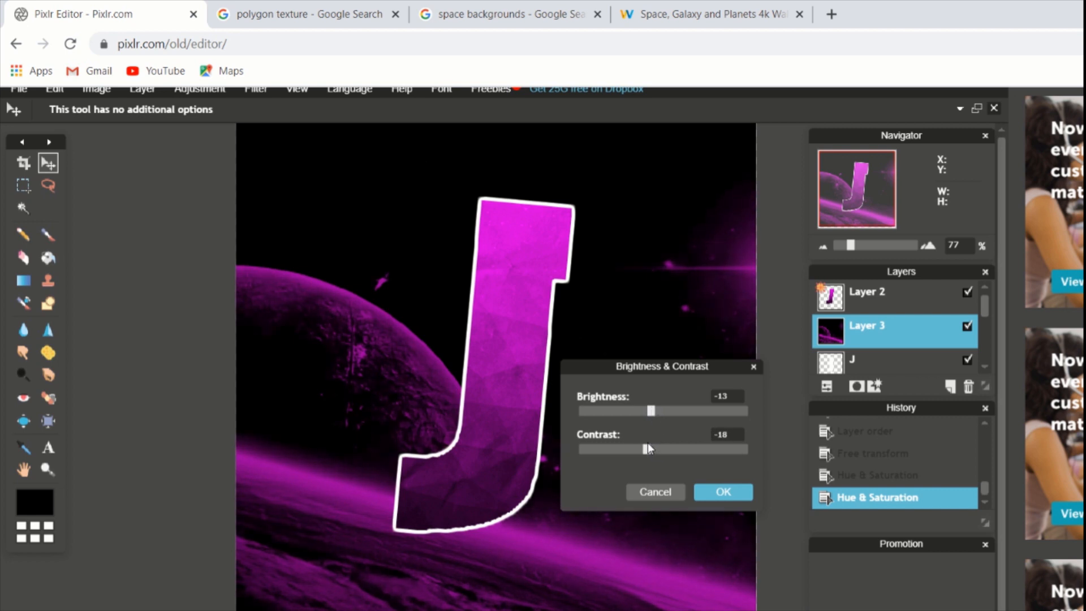
{"action": "left_click", "coordinate": [723, 492]}
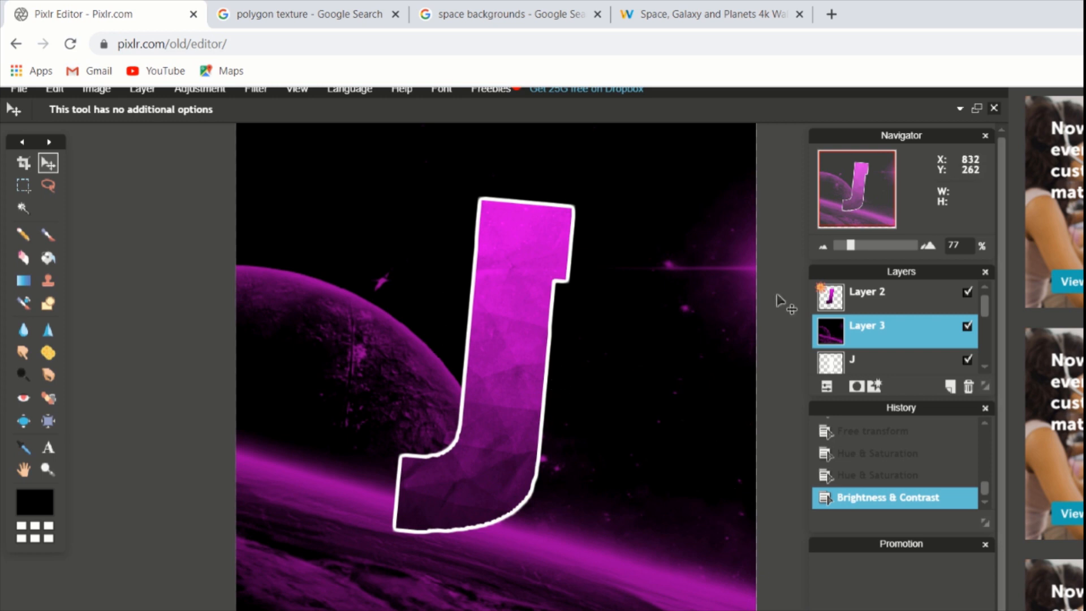
Step: Add a new layer above the background and draw filled black rectangles about 30 px thick along all four canvas edges
{"action": "left_click", "coordinate": [949, 387]}
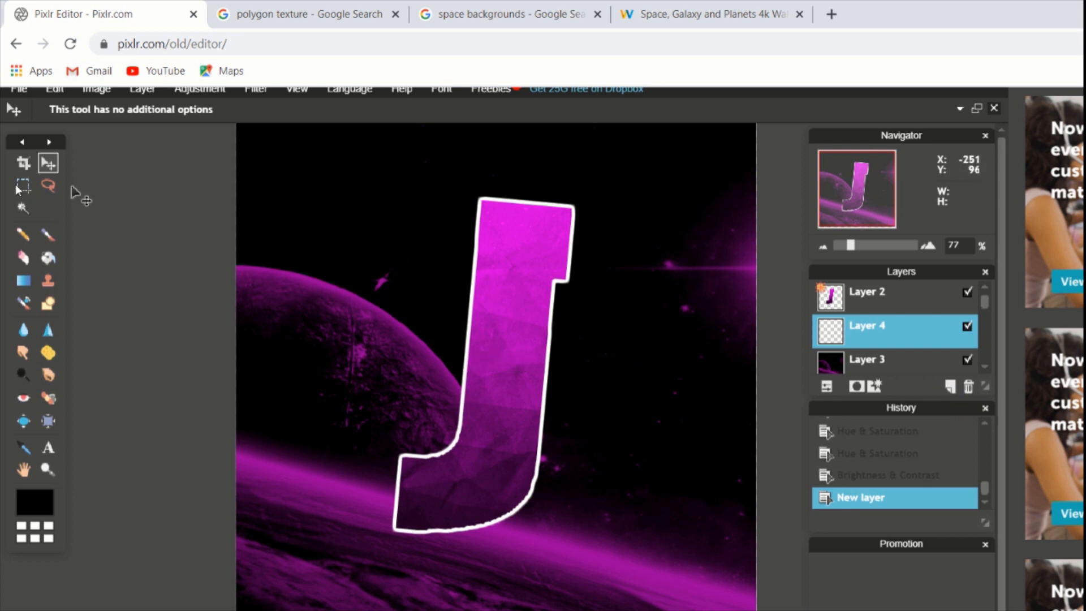
{"action": "left_click", "coordinate": [49, 303]}
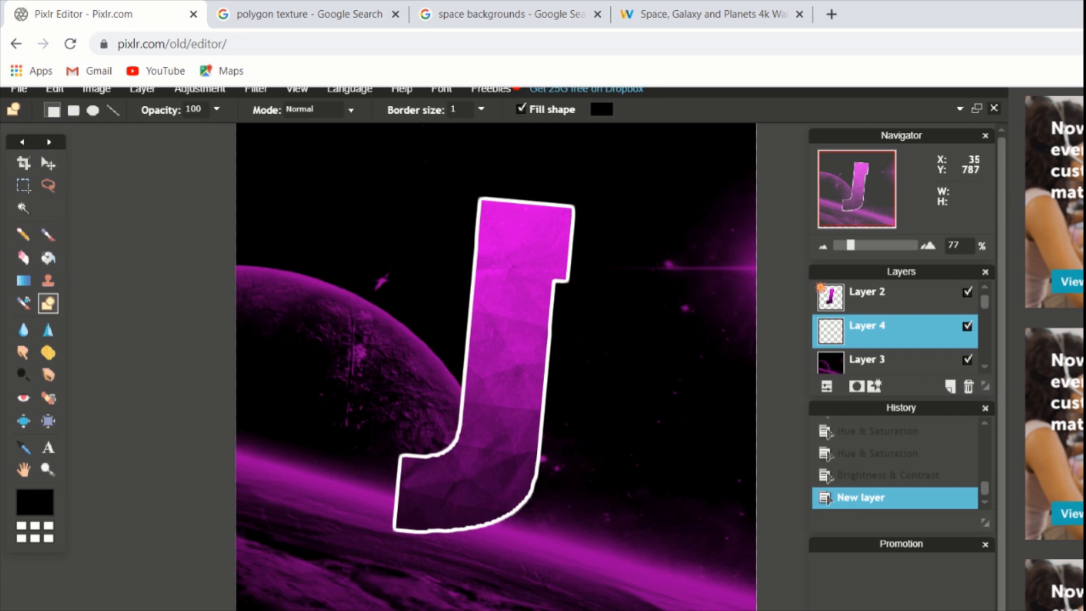
{"action": "left_click_drag", "start_coordinate": [259, 610], "coordinate": [215, 101]}
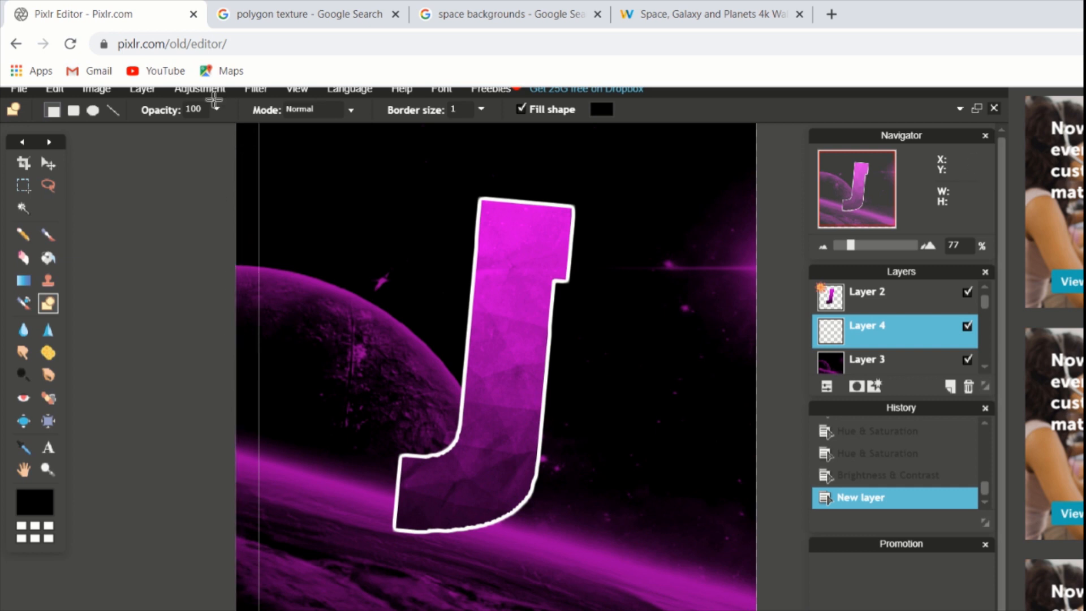
{"action": "left_click_drag", "start_coordinate": [214, 100], "coordinate": [217, 105]}
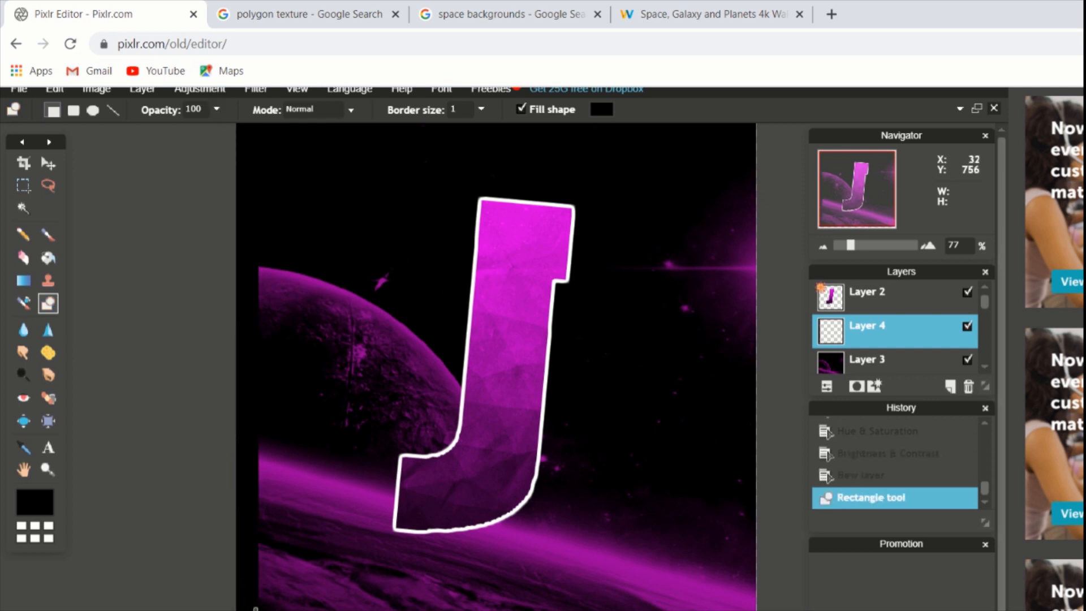
{"action": "left_click_drag", "start_coordinate": [254, 608], "coordinate": [760, 610]}
{"action": "left_click_drag", "start_coordinate": [715, 610], "coordinate": [779, 115]}
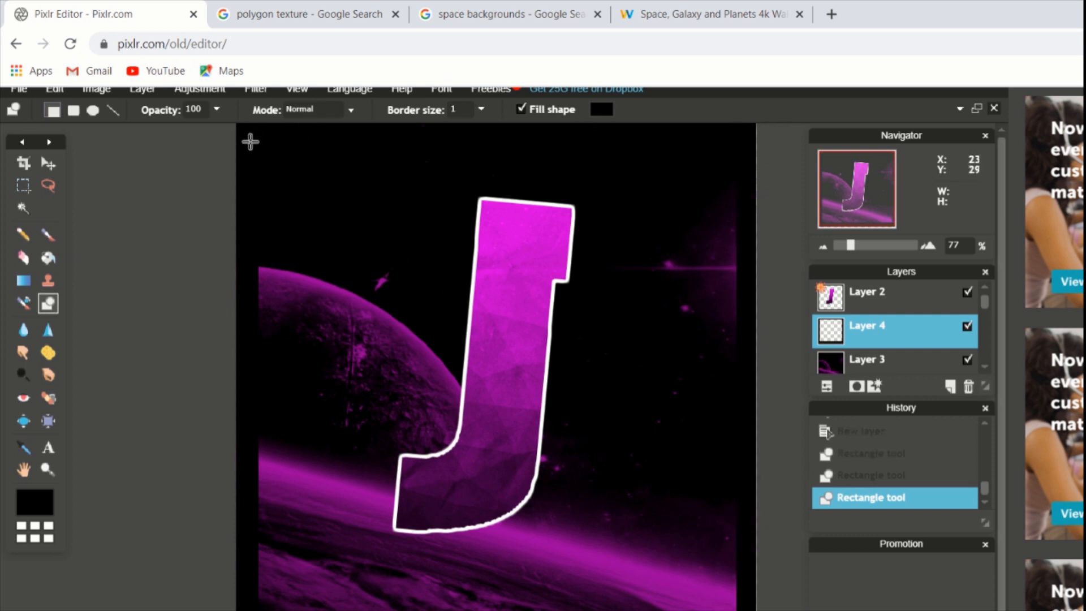
{"action": "left_click_drag", "start_coordinate": [250, 143], "coordinate": [814, 96]}
Step: Apply a strong Gaussian blur, well above an amount of 50, to soften the black border on Layer 4
{"action": "left_click", "coordinate": [256, 94]}
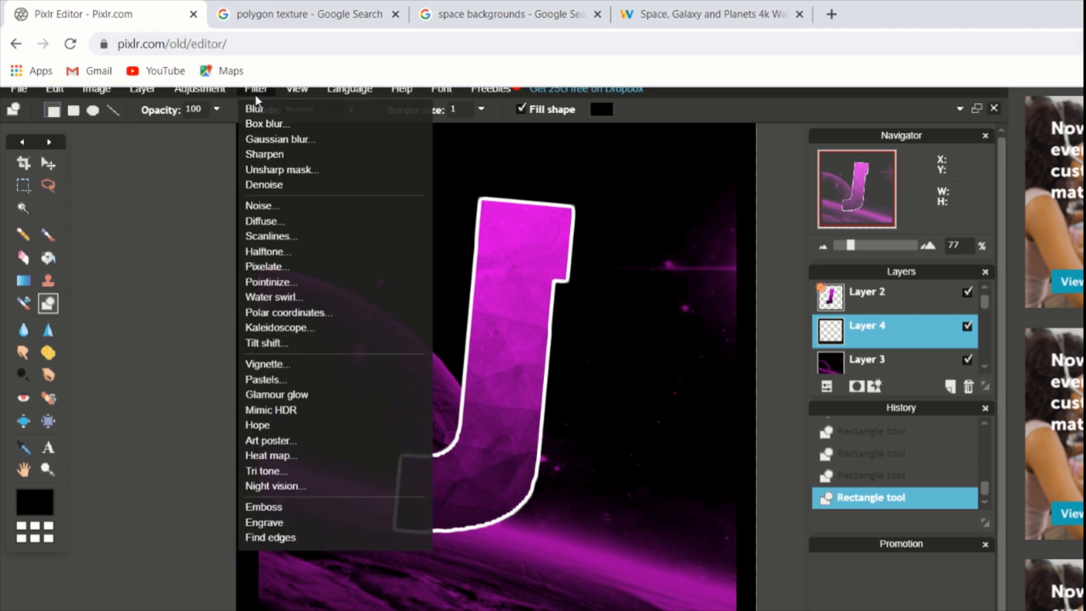
{"action": "left_click", "coordinate": [263, 139]}
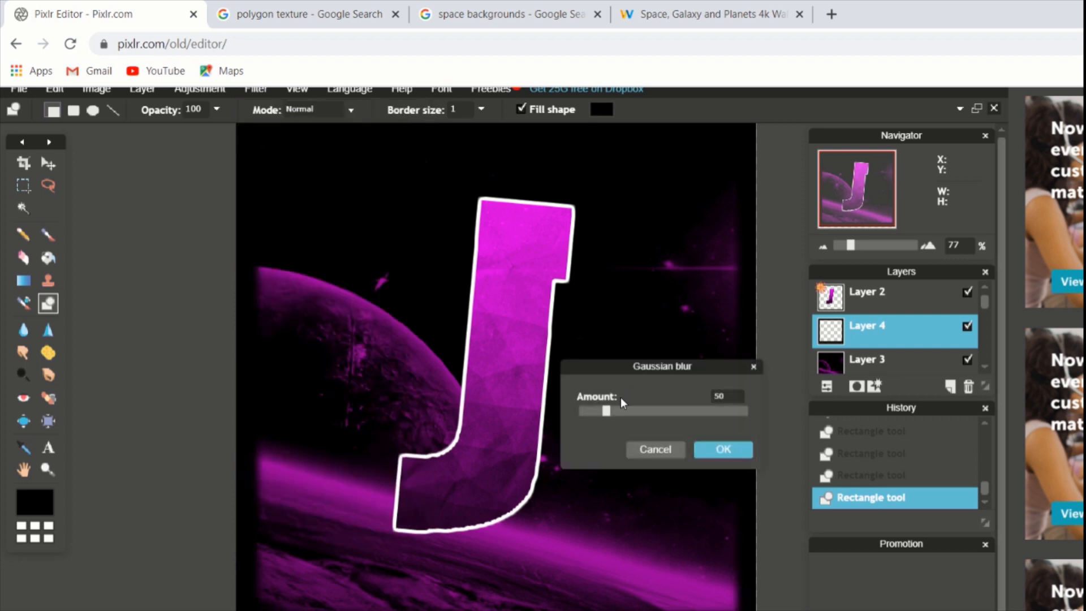
{"action": "left_click_drag", "start_coordinate": [605, 409], "coordinate": [671, 419]}
{"action": "left_click", "coordinate": [721, 450]}
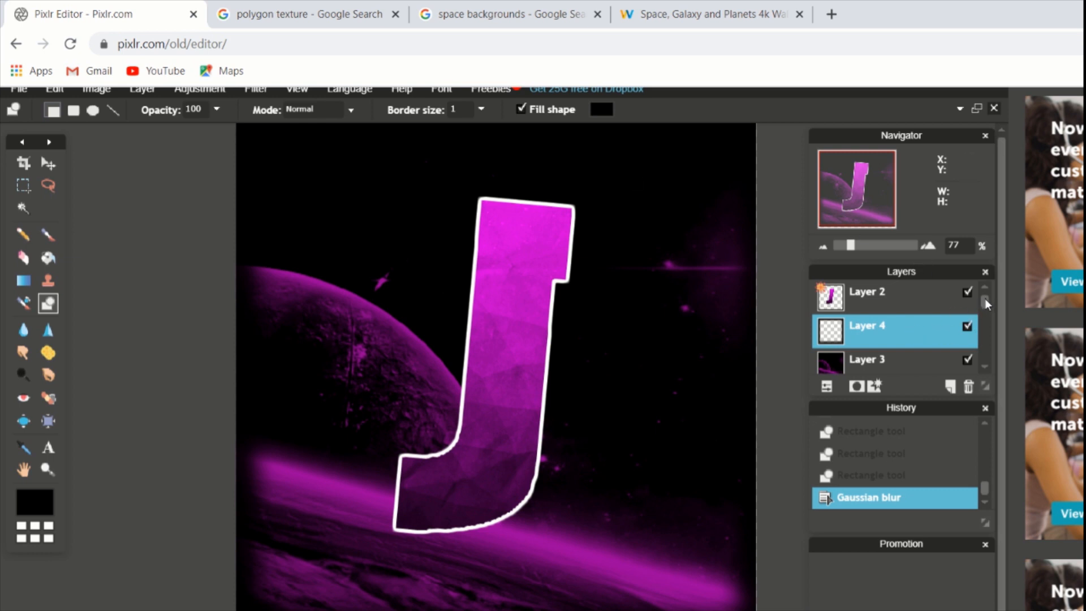
Step: Apply a light Gaussian blur, well below an amount of 50, to the space background on Layer 3
{"action": "left_click_drag", "start_coordinate": [985, 303], "coordinate": [985, 318]}
{"action": "left_click", "coordinate": [918, 346]}
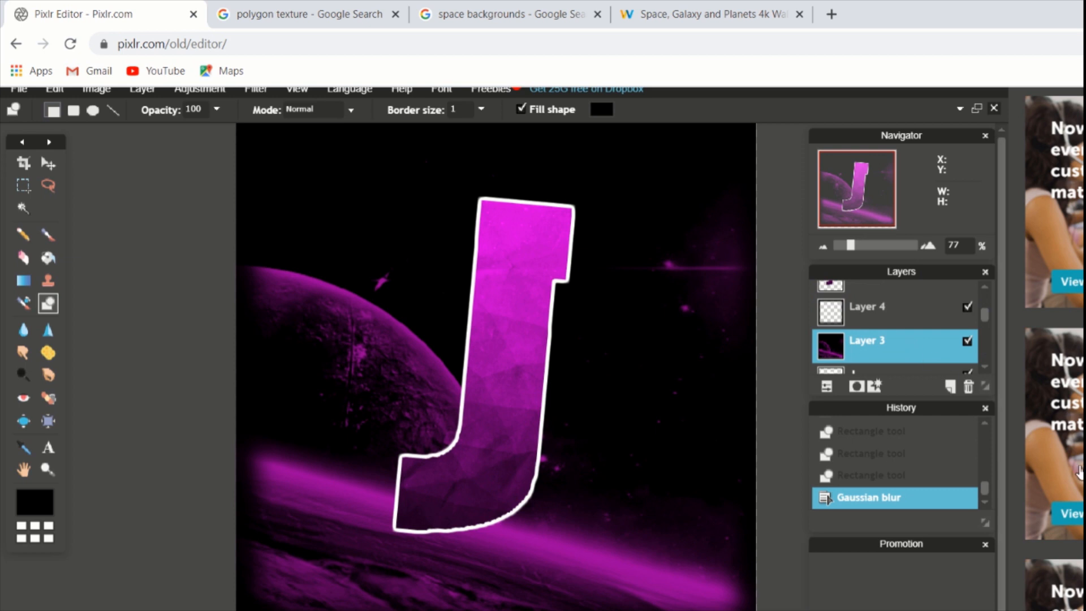
{"action": "left_click", "coordinate": [246, 92]}
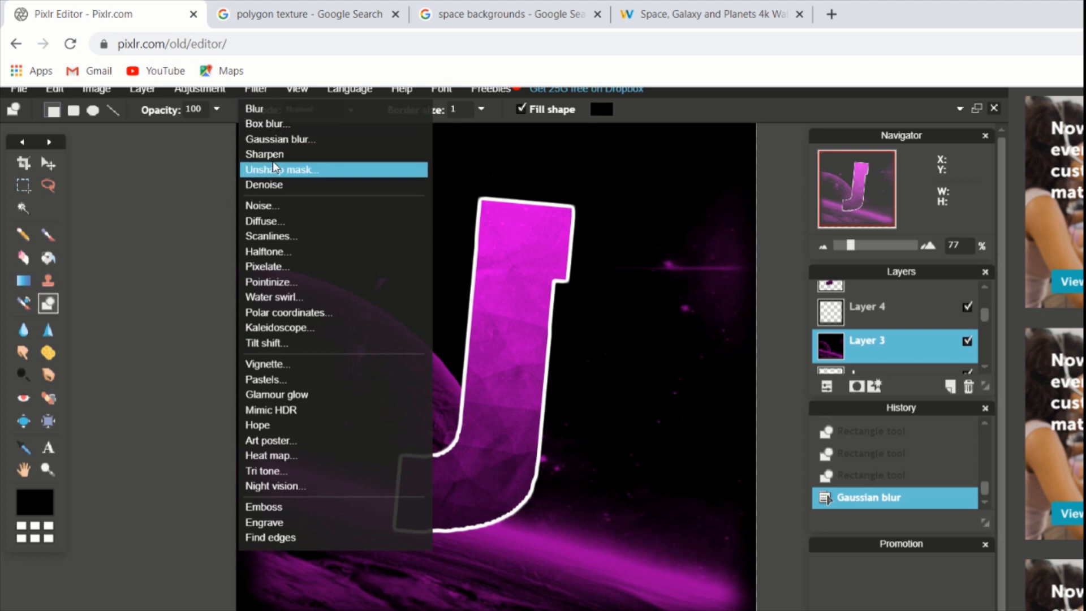
{"action": "left_click", "coordinate": [273, 139]}
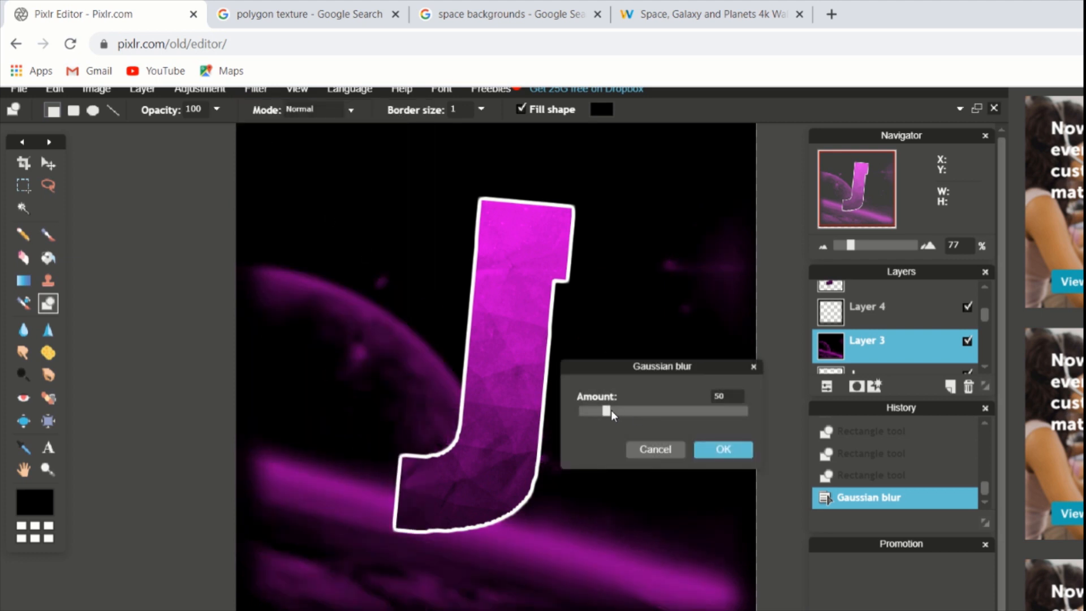
{"action": "left_click_drag", "start_coordinate": [611, 410], "coordinate": [591, 408]}
{"action": "left_click_drag", "start_coordinate": [589, 409], "coordinate": [587, 409]}
{"action": "left_click", "coordinate": [708, 448]}
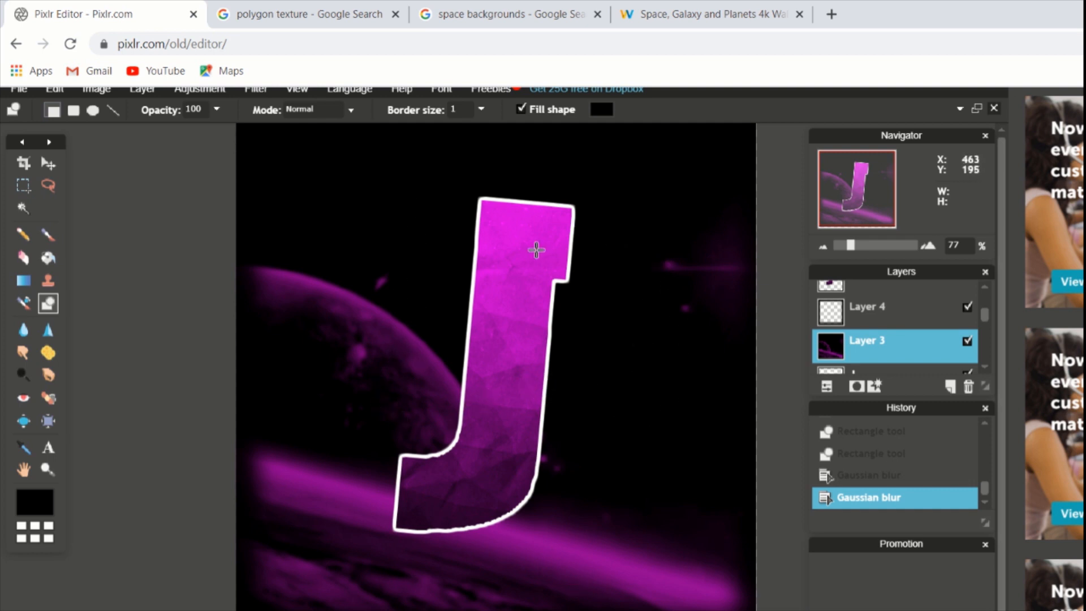
Step: Save the image to the Desktop as the JPEG file "profile pic" with quality 100
{"action": "left_click", "coordinate": [7, 89]}
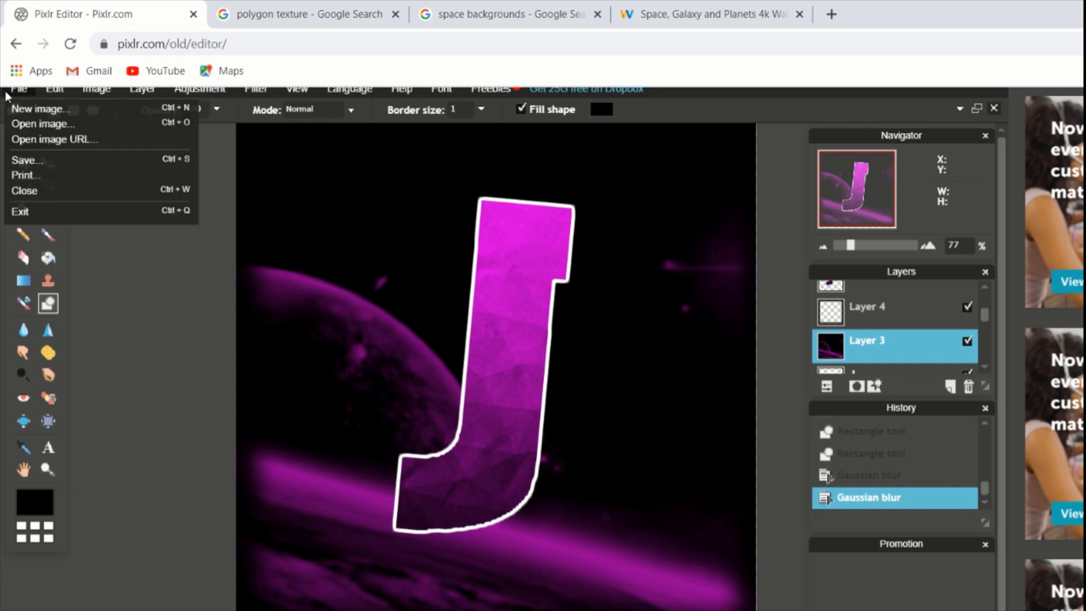
{"action": "left_click", "coordinate": [50, 162]}
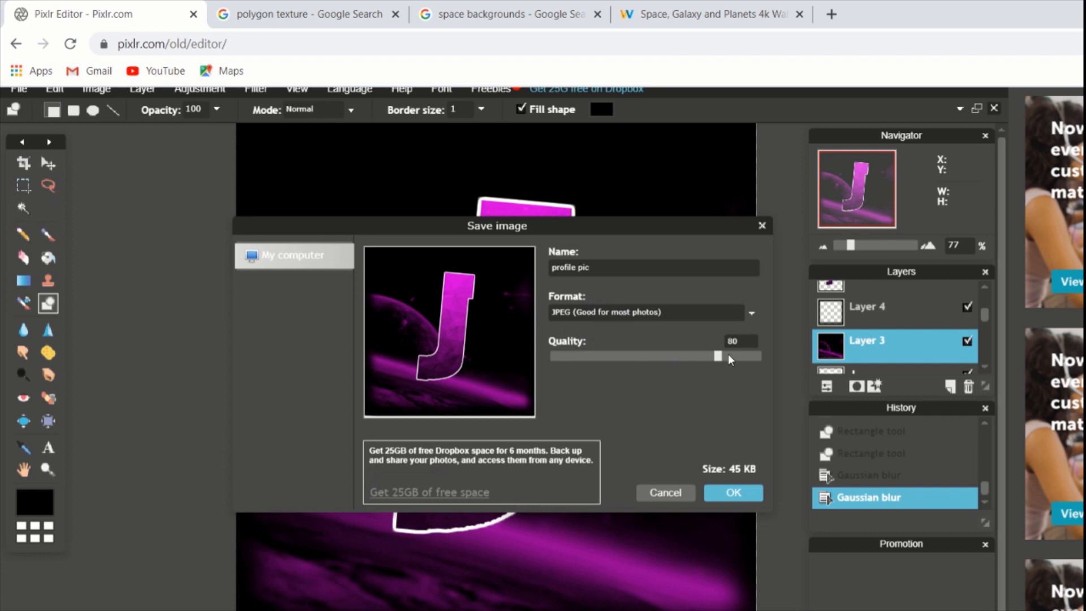
{"action": "left_click_drag", "start_coordinate": [719, 357], "coordinate": [760, 356]}
{"action": "left_click", "coordinate": [736, 492]}
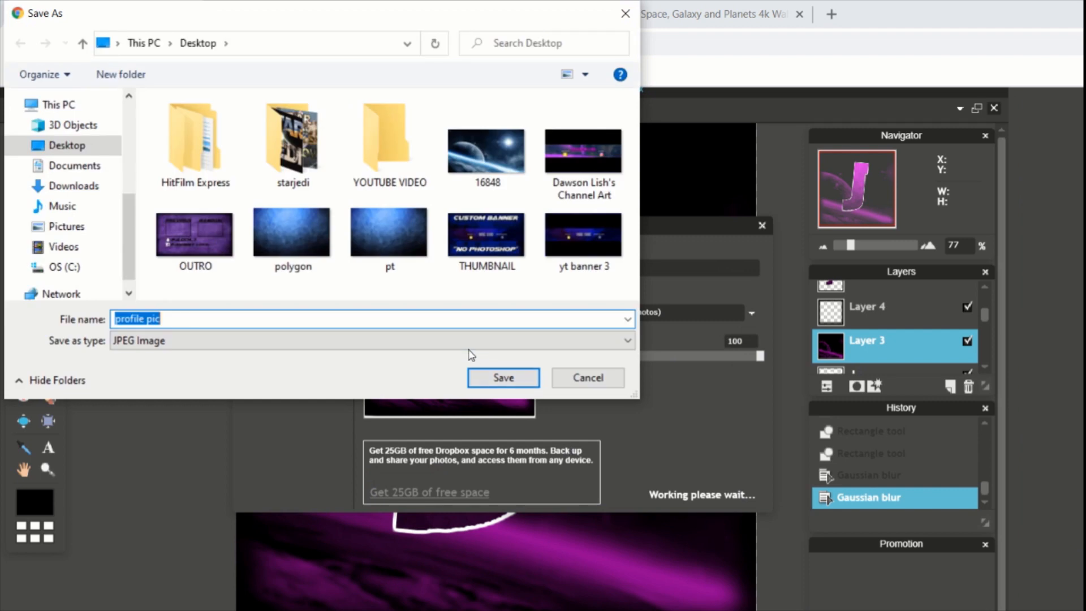
{"action": "left_click", "coordinate": [503, 377]}
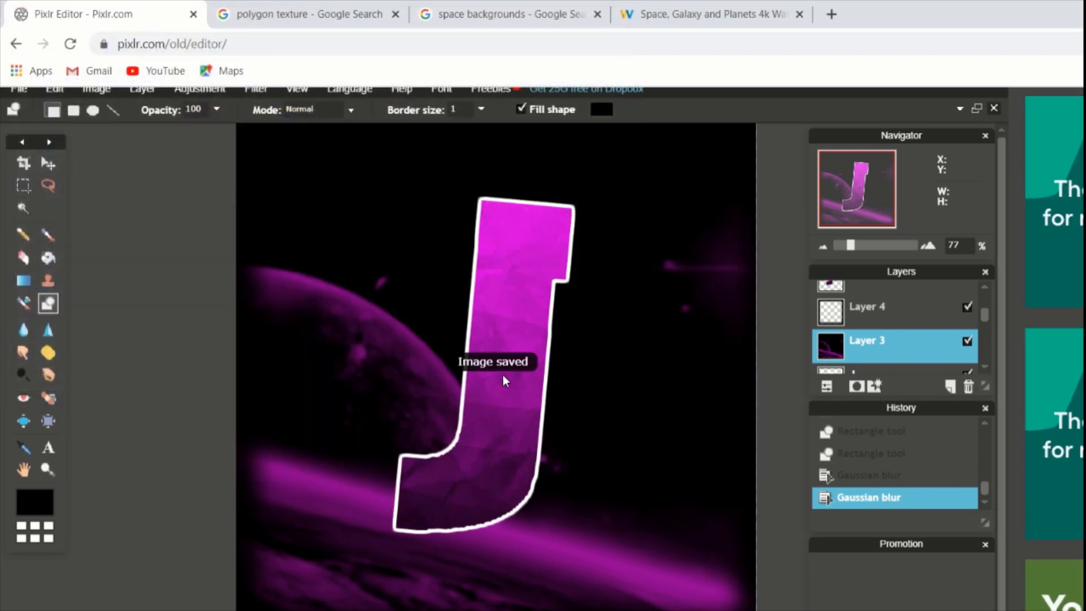